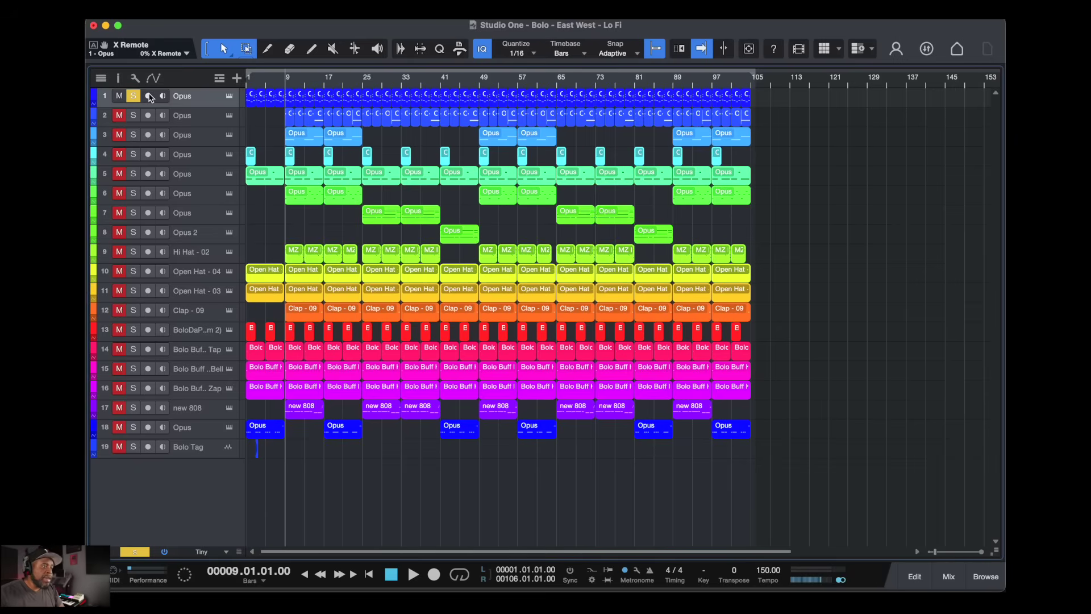
Open the Opus instrument on track 1 and look through its Mix, Play, MIDI Tools and Browse pages
{"action": "left_click", "coordinate": [229, 97]}
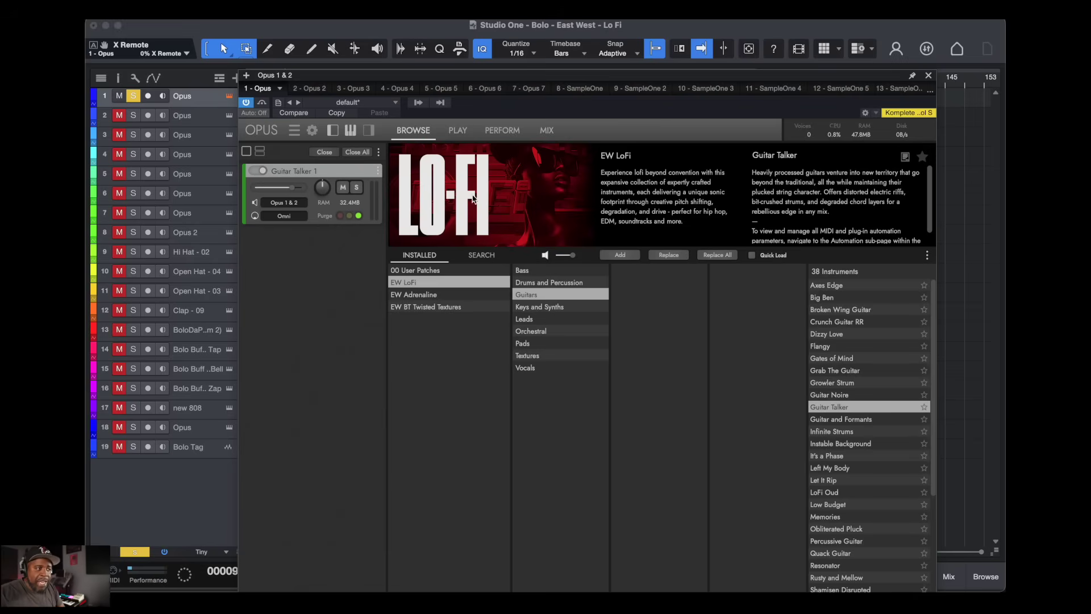
{"action": "left_click", "coordinate": [547, 130]}
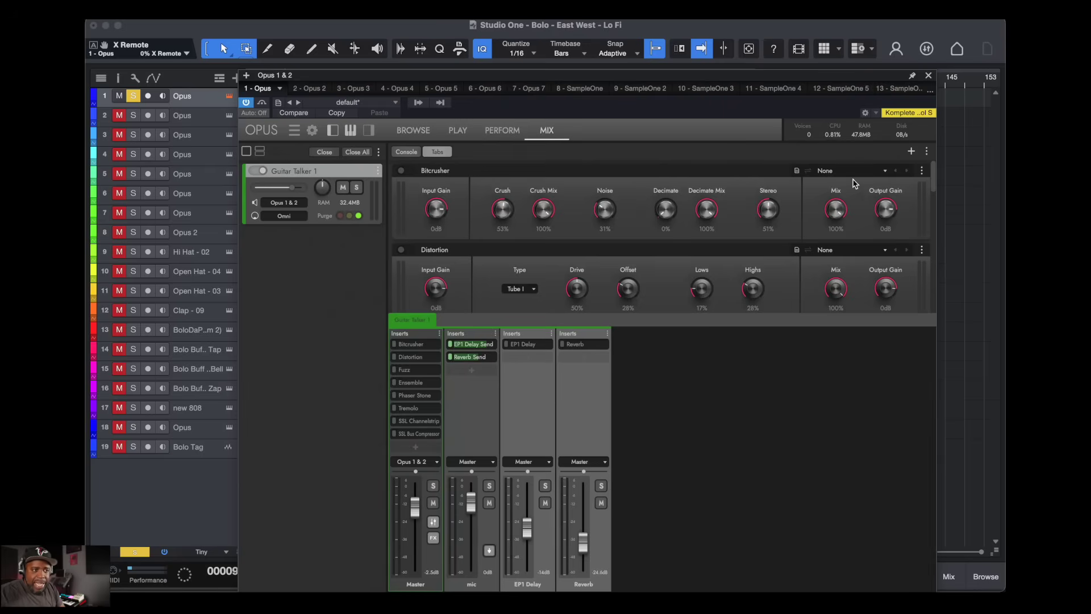
{"action": "left_click_drag", "start_coordinate": [934, 180], "coordinate": [935, 272]}
{"action": "left_click", "coordinate": [458, 130]}
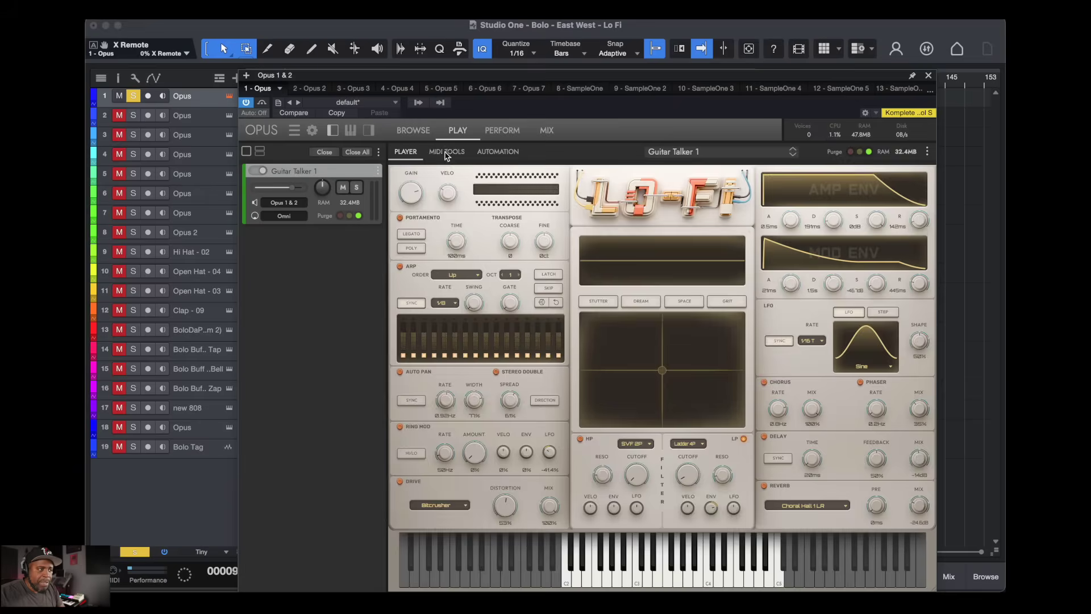
{"action": "left_click", "coordinate": [447, 152]}
{"action": "left_click", "coordinate": [414, 130]}
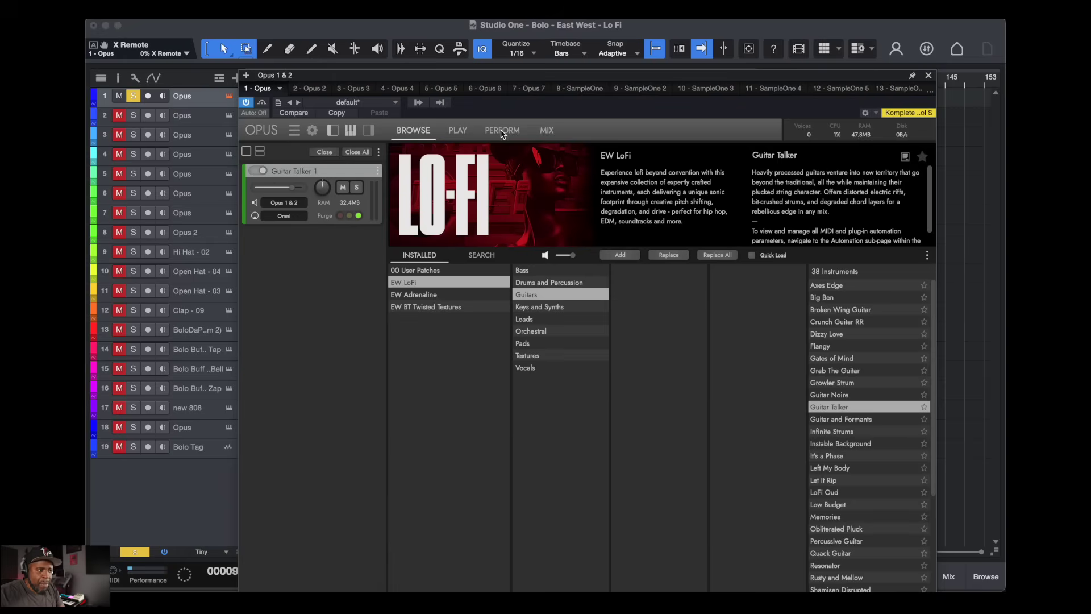
Add the EW LoFi guitar It's a Phase alongside Guitar Talker and set its MIDI channel to Omni
{"action": "key", "text": "Down"}
{"action": "key", "text": "Down"}
{"action": "key", "text": "Down"}
{"action": "key", "text": "Down"}
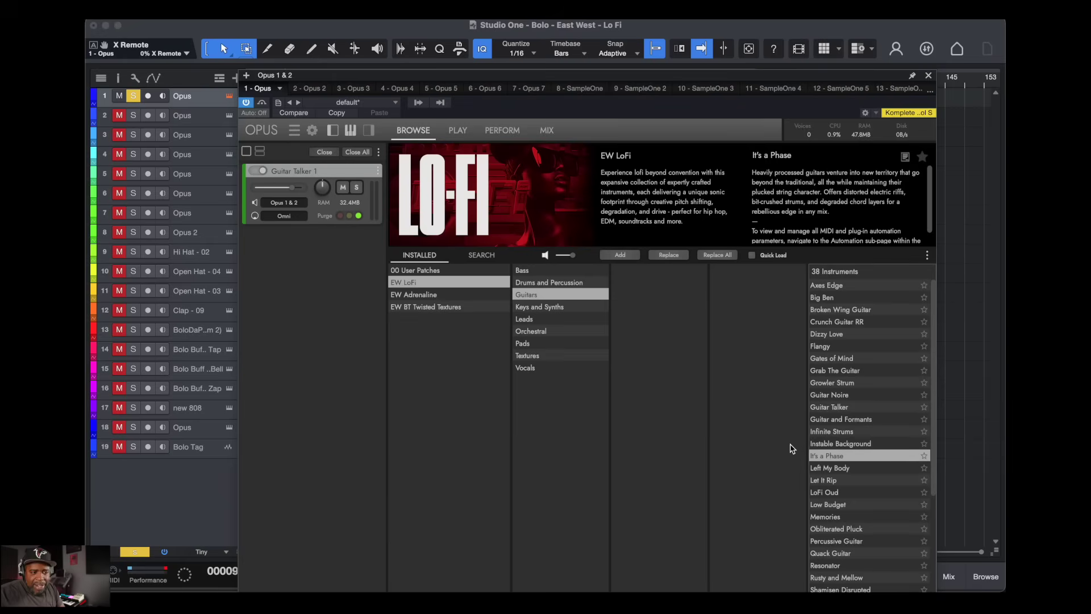
{"action": "left_click_drag", "start_coordinate": [834, 460], "coordinate": [312, 278]}
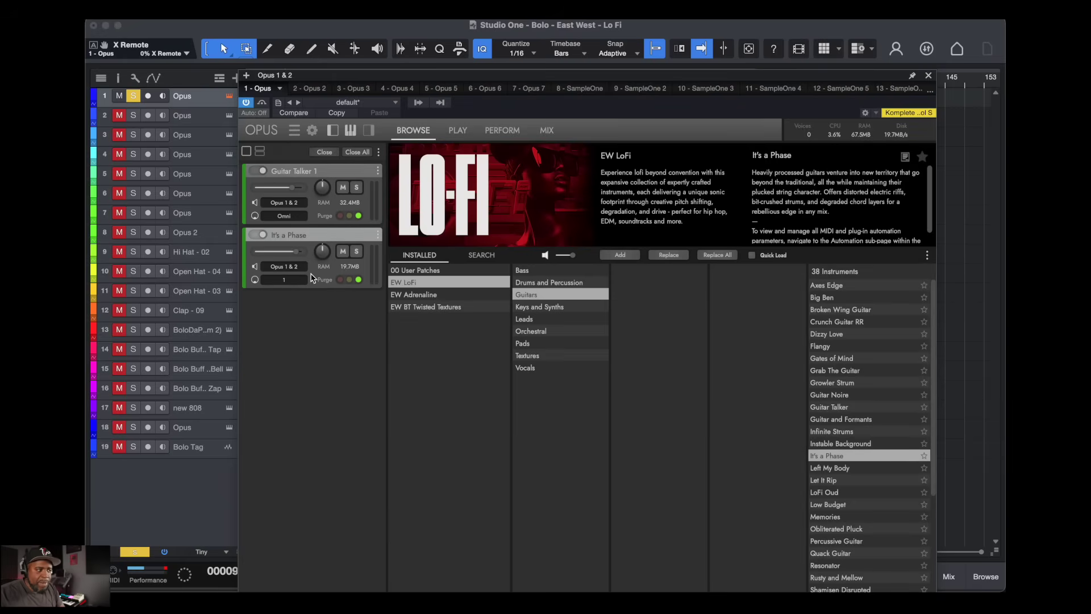
{"action": "left_click", "coordinate": [285, 283]}
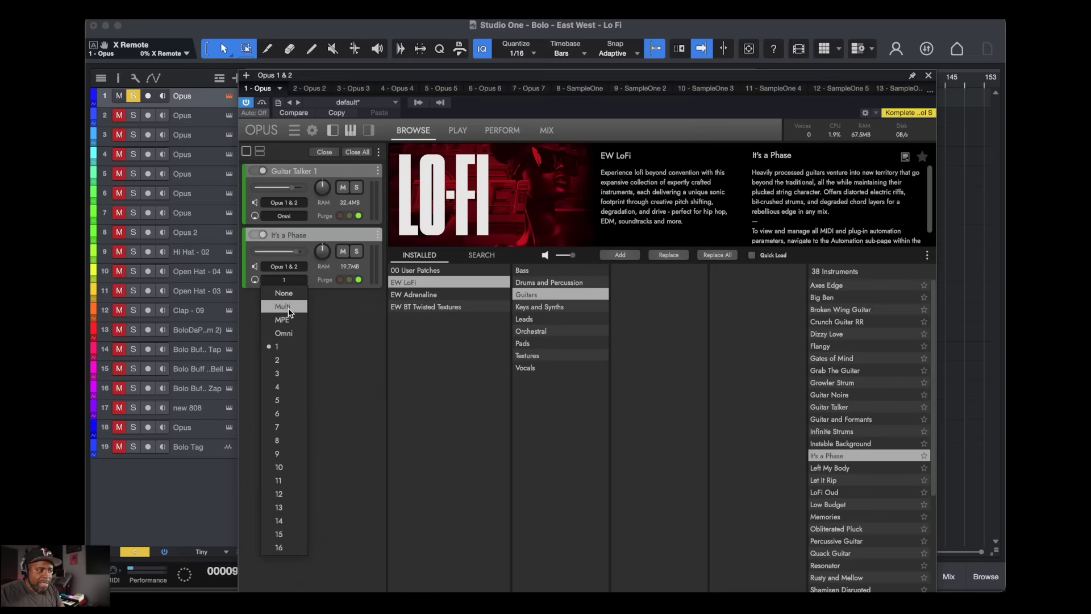
{"action": "left_click", "coordinate": [288, 341]}
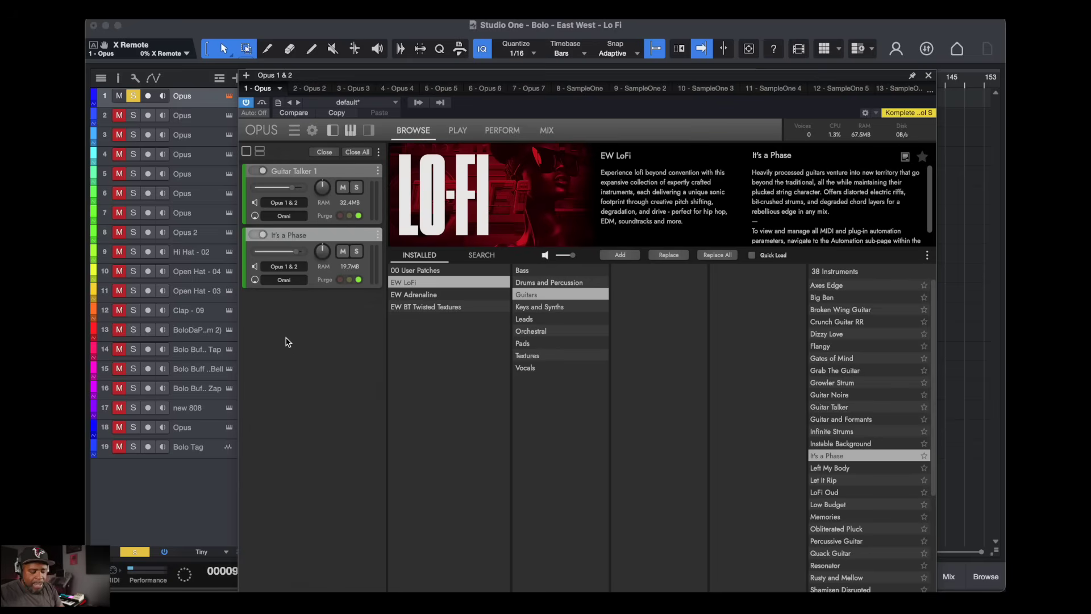
Arm track 1 to audition the layered guitars, check the instrument mixer, and remove It's a Phase
{"action": "left_click", "coordinate": [206, 101]}
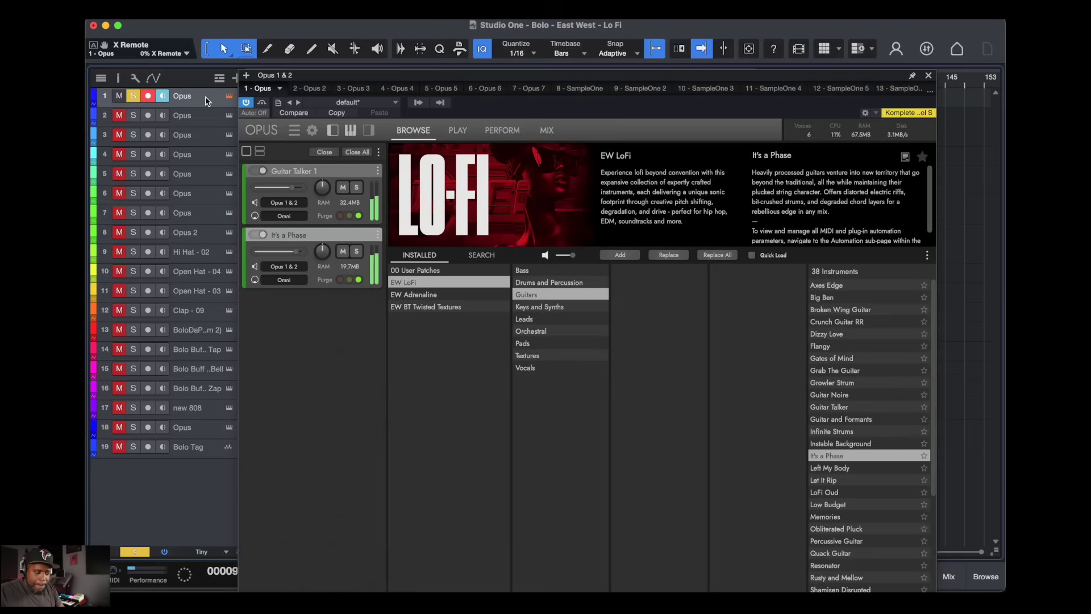
{"action": "left_click", "coordinate": [546, 132]}
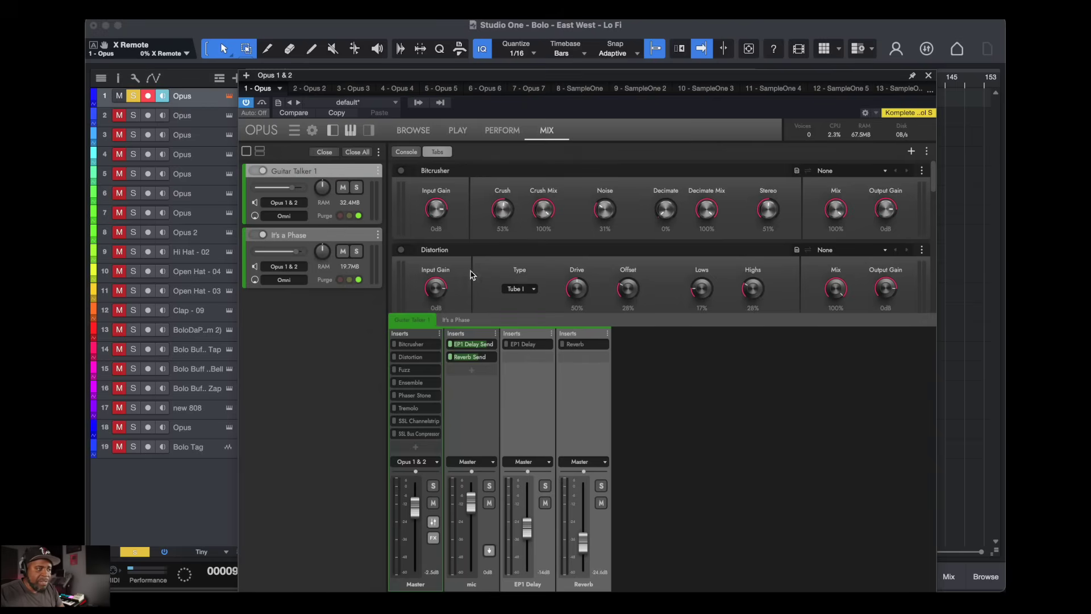
{"action": "left_click", "coordinate": [415, 132]}
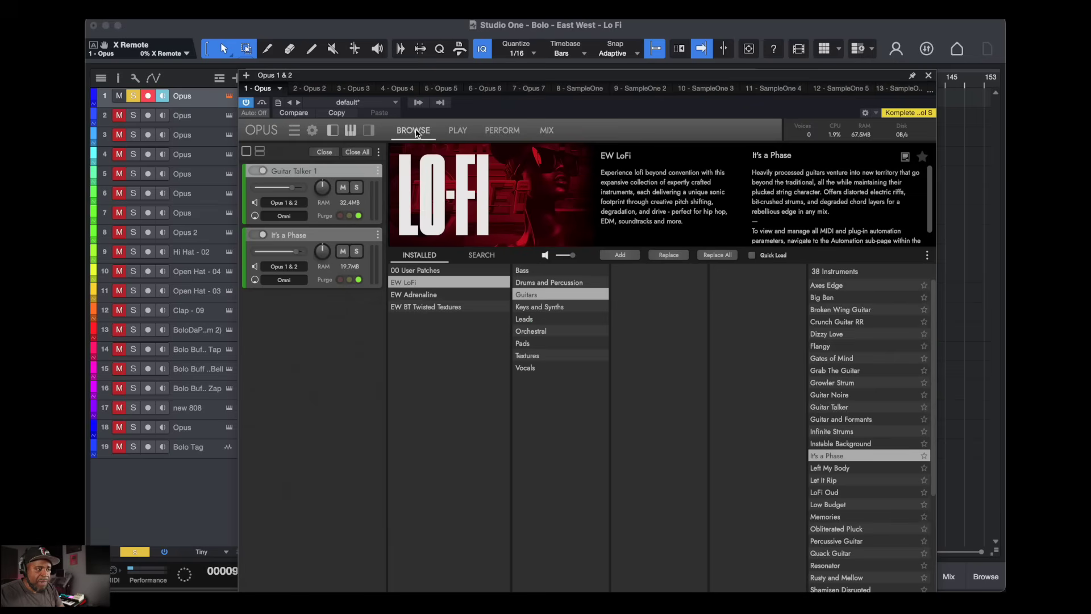
{"action": "left_click", "coordinate": [377, 236]}
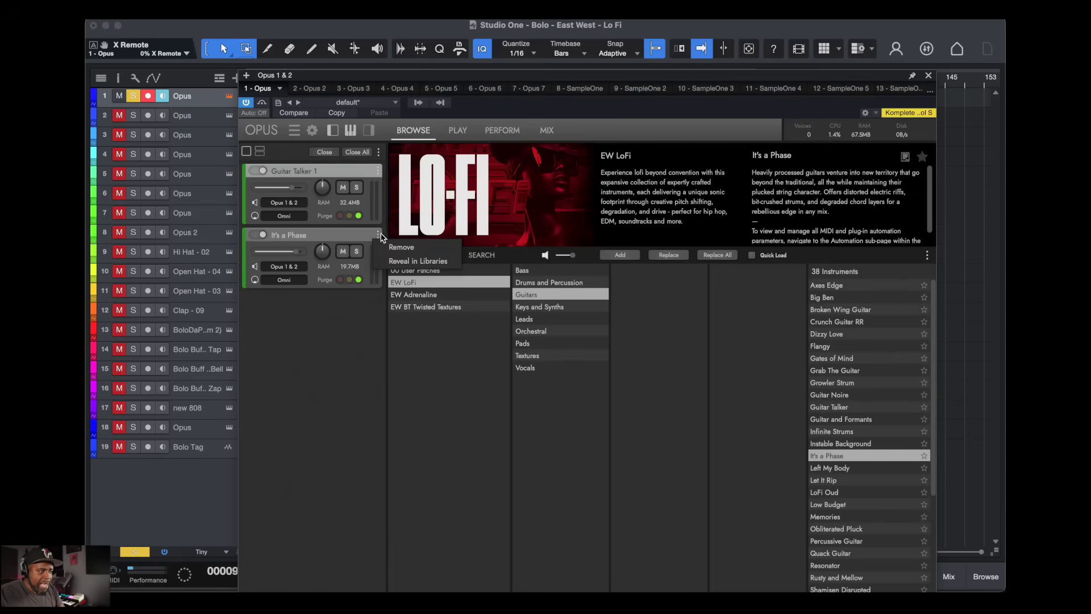
{"action": "left_click", "coordinate": [417, 249]}
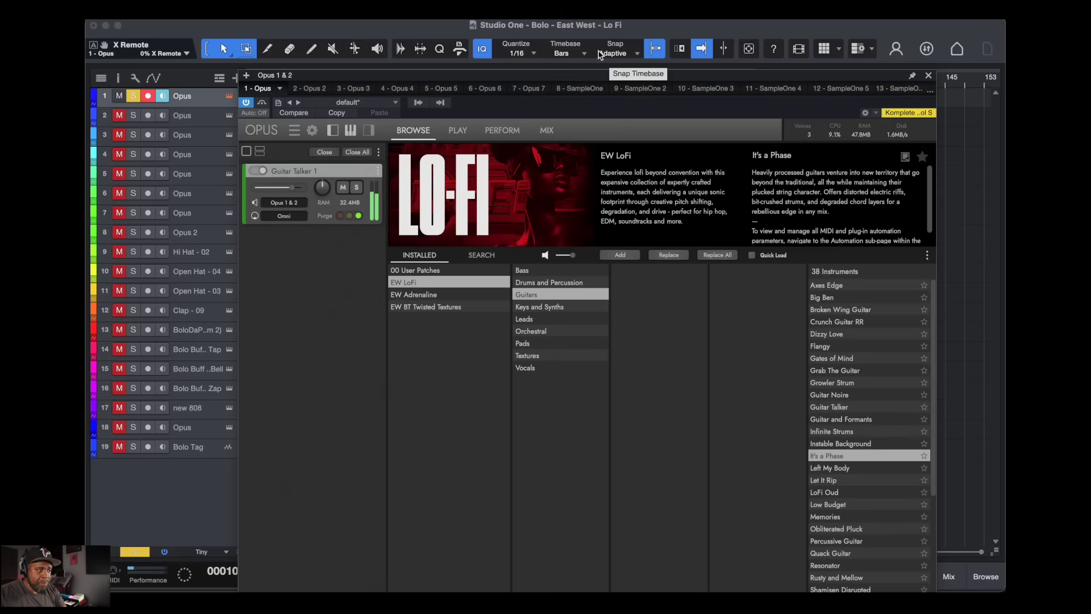
Move the instrument window below the first two tracks and stop playback of the soloed guitar track
{"action": "left_click_drag", "start_coordinate": [580, 74], "coordinate": [604, 138]}
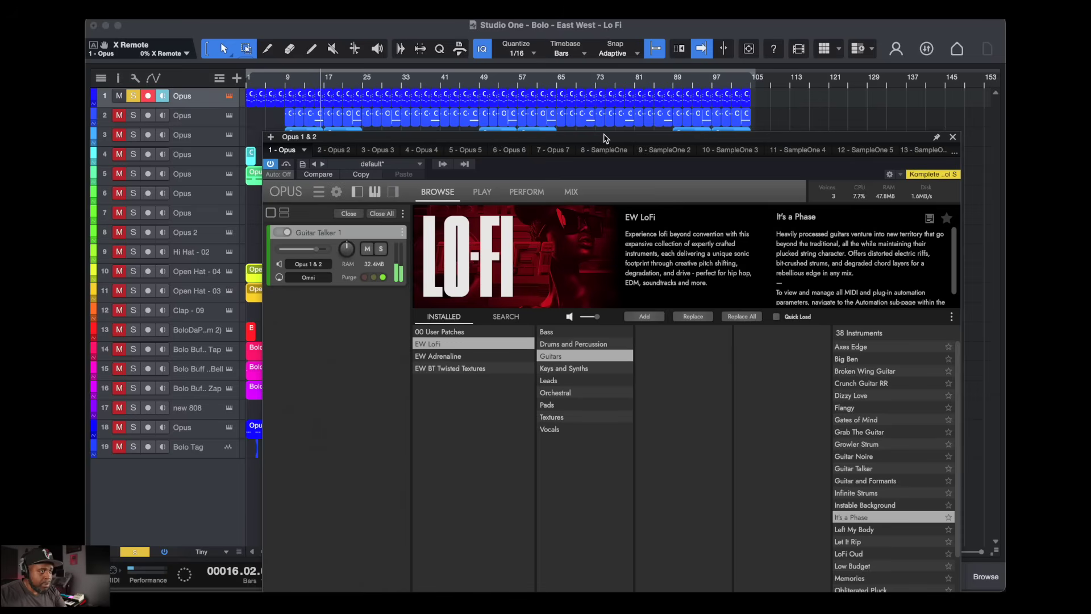
{"action": "key", "text": "space"}
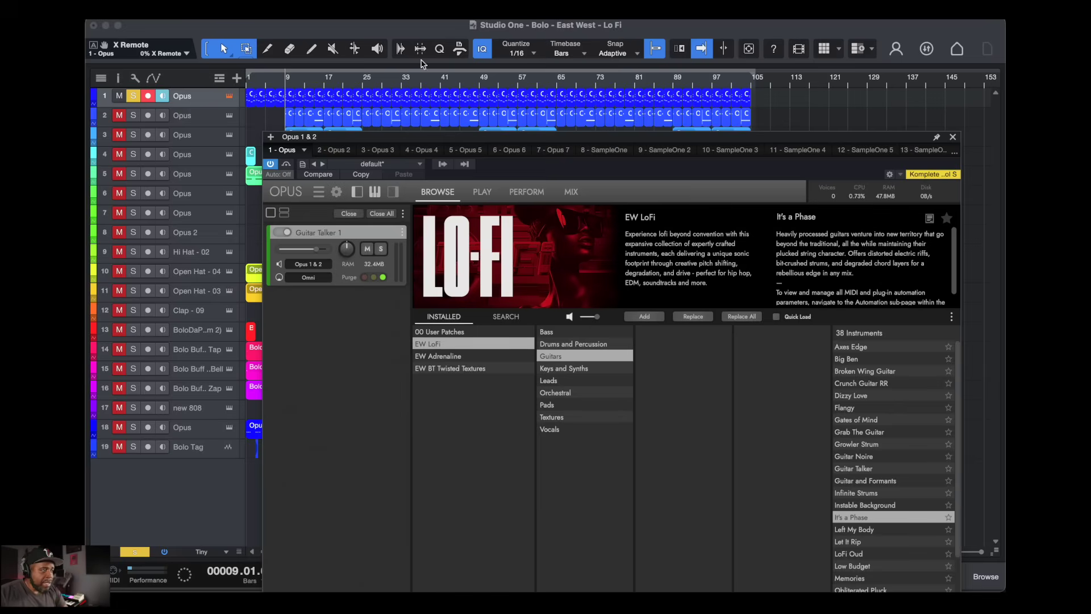
Solo track 2, open its Opus instrument, and play the guitar and Chordal tracks together from bar 9
{"action": "left_click", "coordinate": [134, 117]}
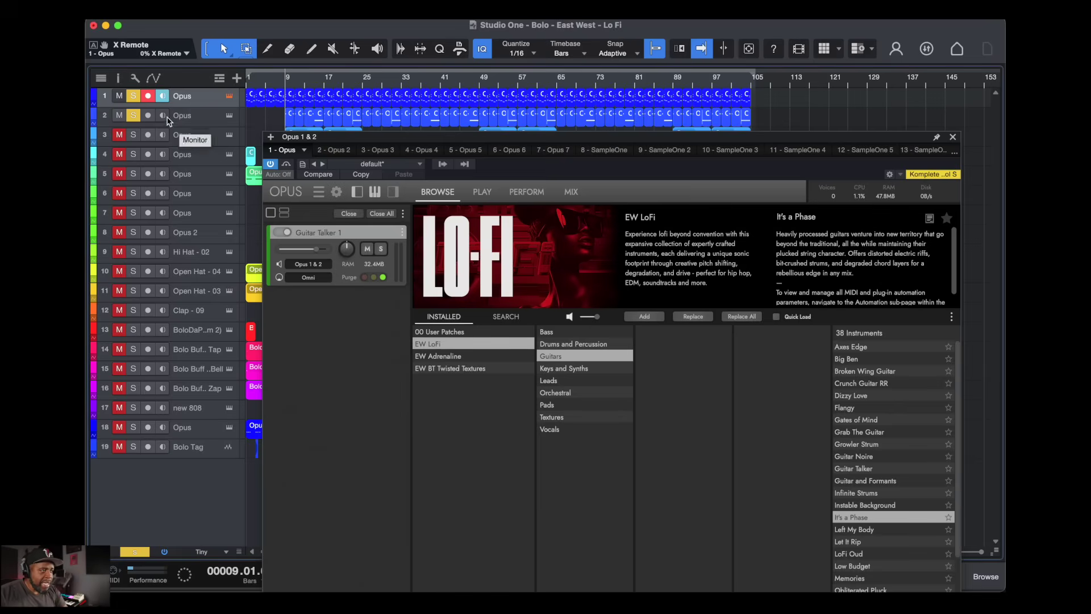
{"action": "left_click", "coordinate": [229, 116]}
{"action": "left_click", "coordinate": [229, 117]}
{"action": "left_click", "coordinate": [230, 116]}
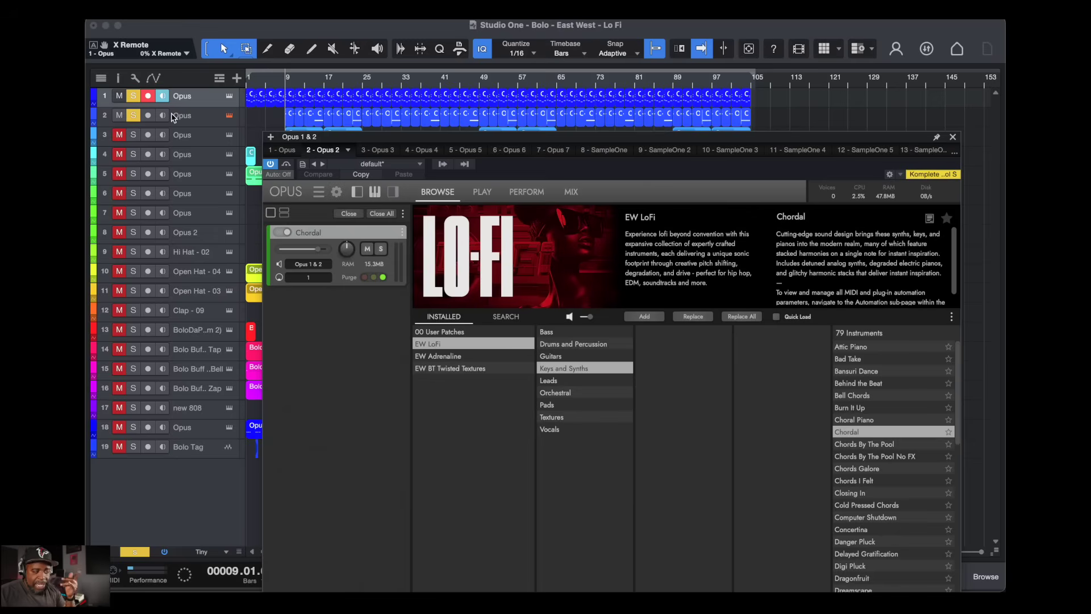
{"action": "key", "text": "space"}
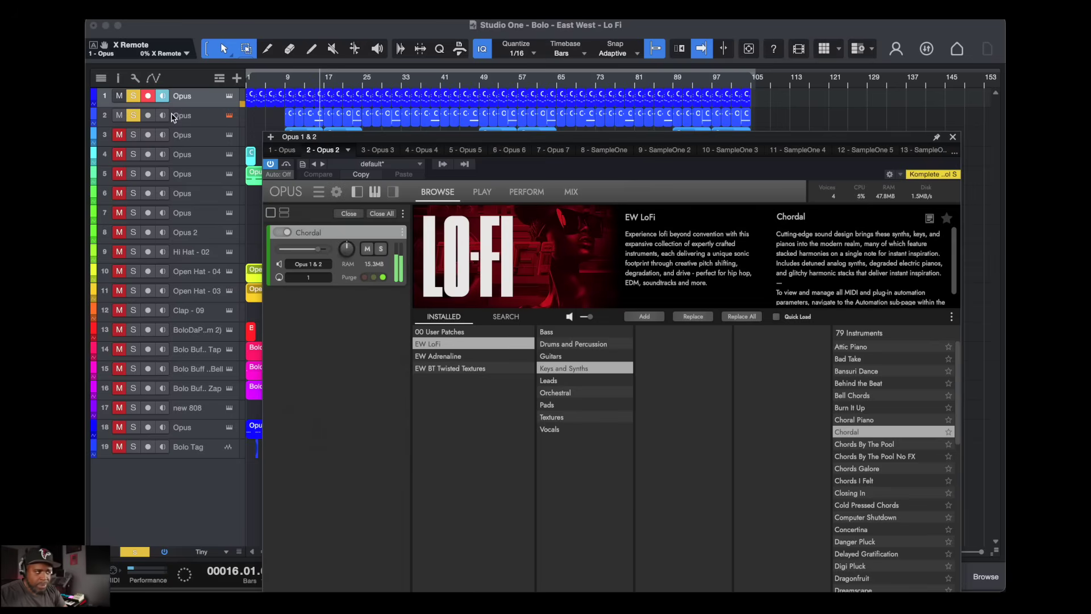
{"action": "key", "text": "space"}
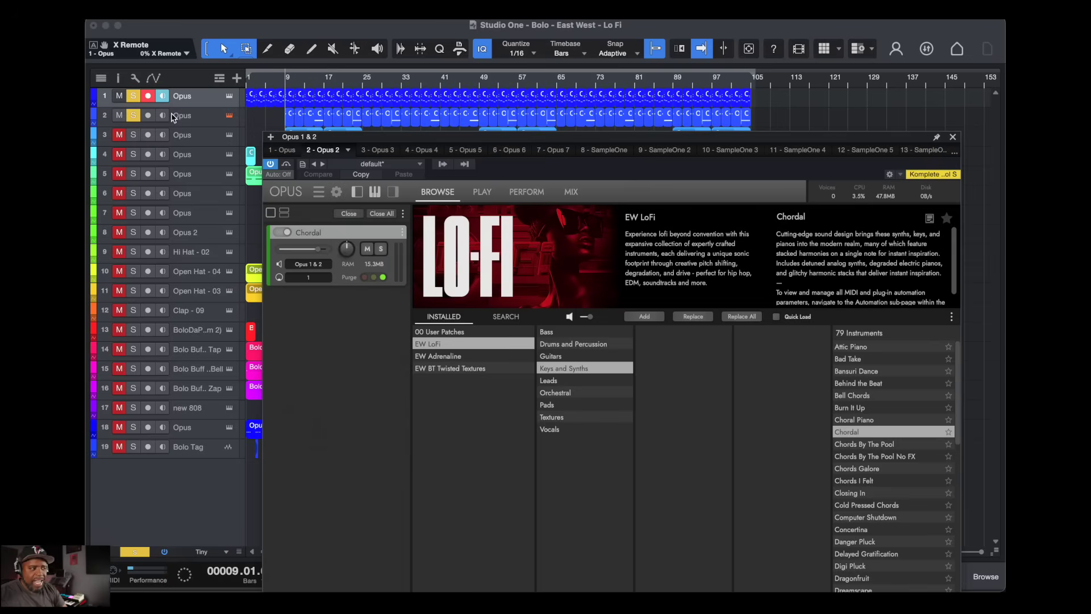
Solo track 3, open its Opus instrument, and play the three soloed tracks together from bar 9
{"action": "left_click_drag", "start_coordinate": [407, 142], "coordinate": [485, 193]}
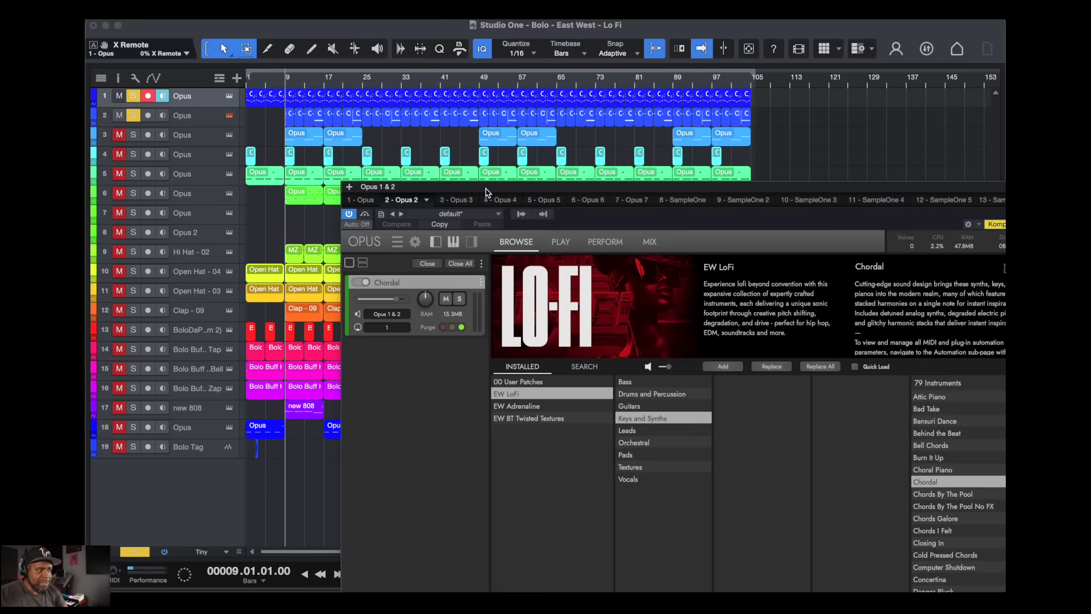
{"action": "left_click", "coordinate": [134, 138]}
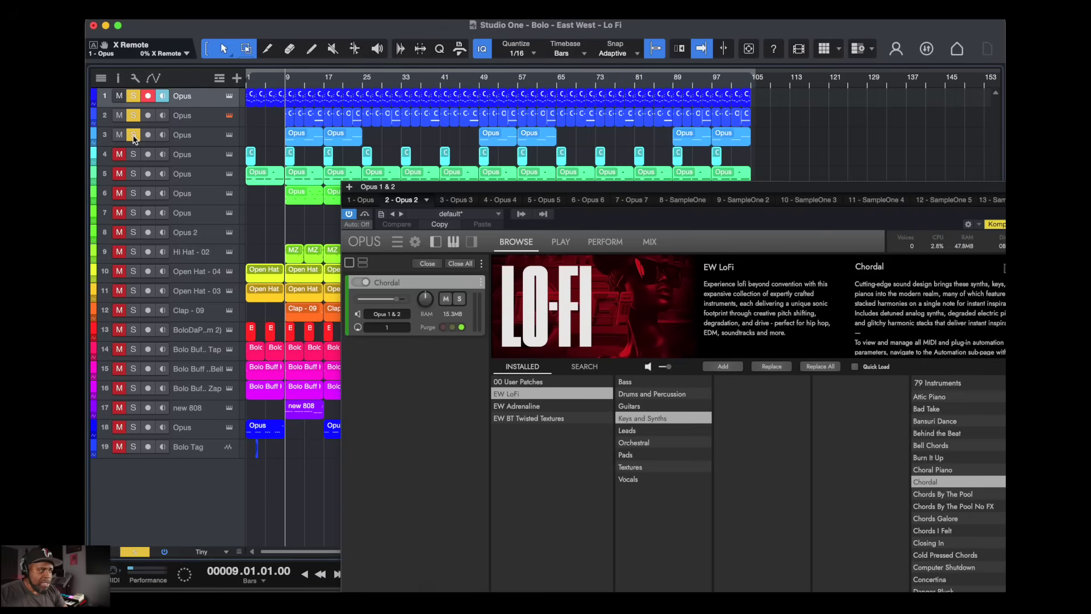
{"action": "left_click", "coordinate": [229, 136]}
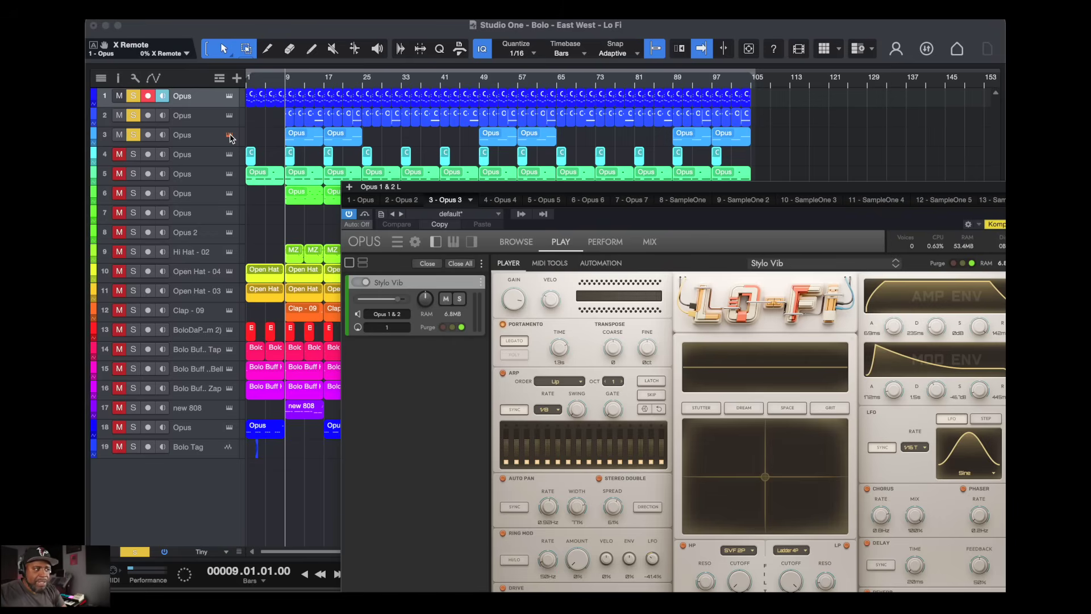
{"action": "key", "text": "space"}
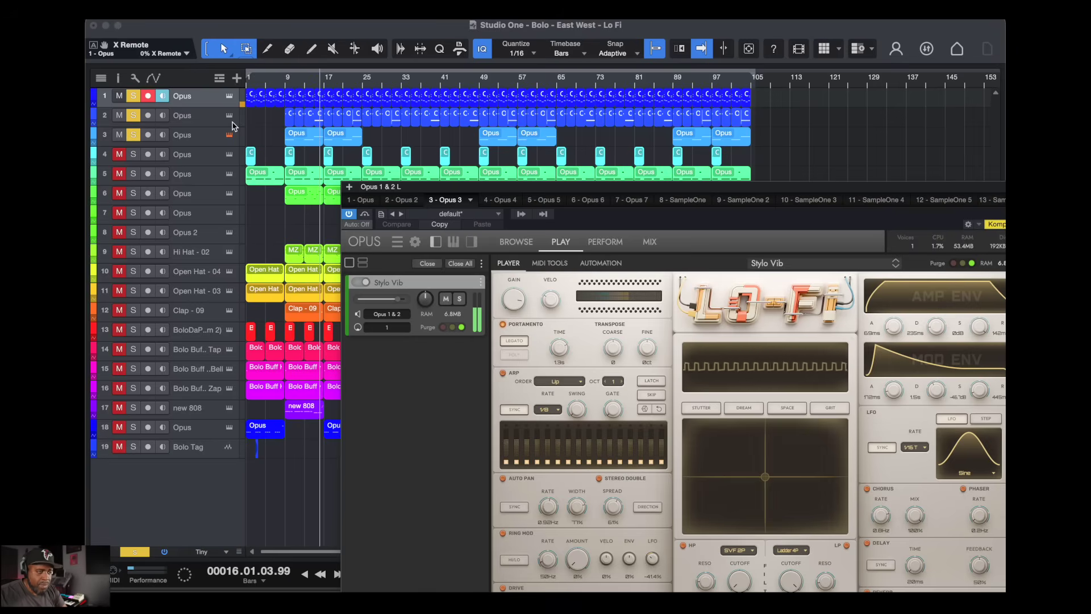
{"action": "key", "text": "space"}
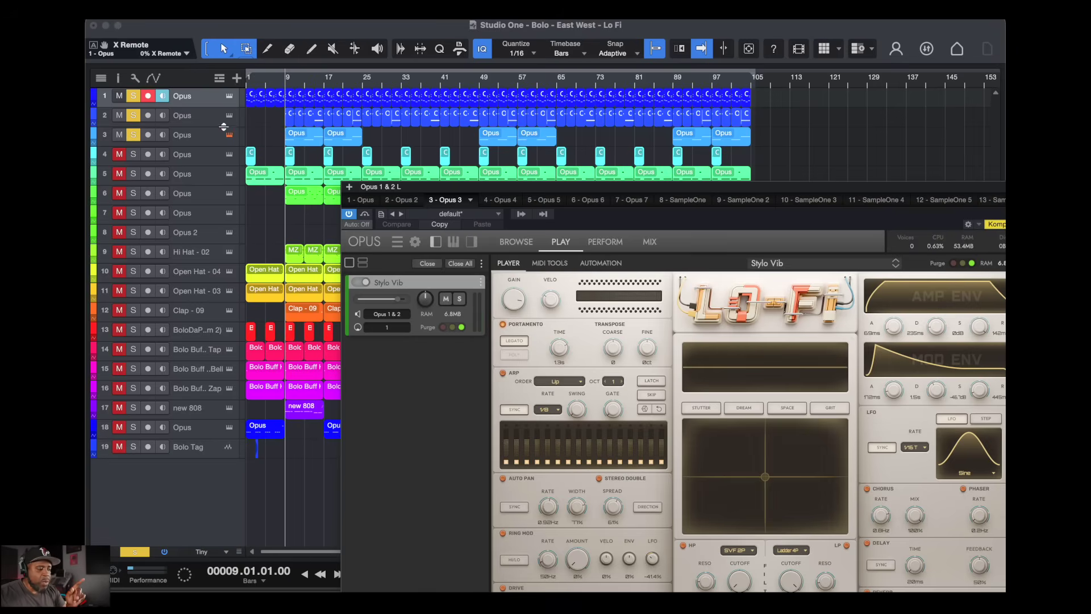
Inspect the insert effects and FabFilter Pro-C 2 settings on the Opus 3 mixer channel, and close the plug-in windows
{"action": "key", "text": "F3"}
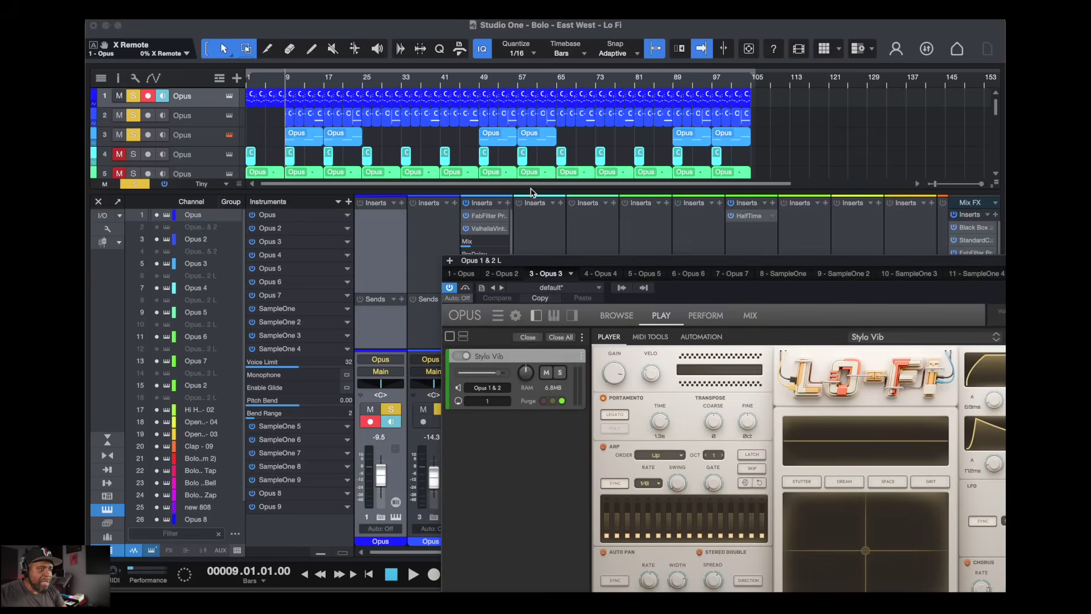
{"action": "left_click", "coordinate": [481, 215]}
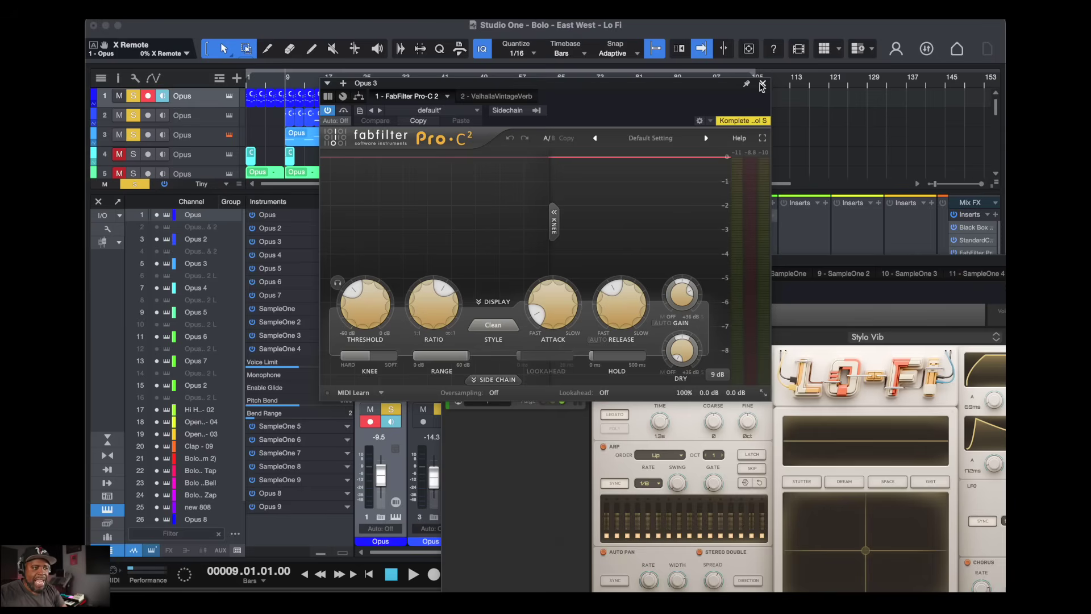
{"action": "left_click", "coordinate": [762, 84]}
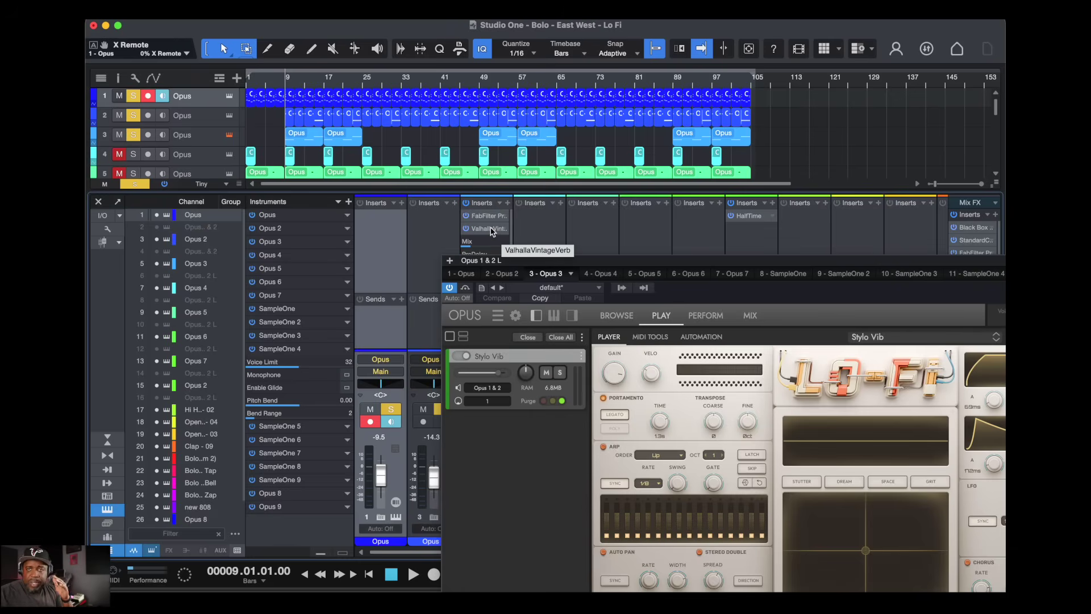
{"action": "left_click_drag", "start_coordinate": [513, 266], "coordinate": [303, 200]}
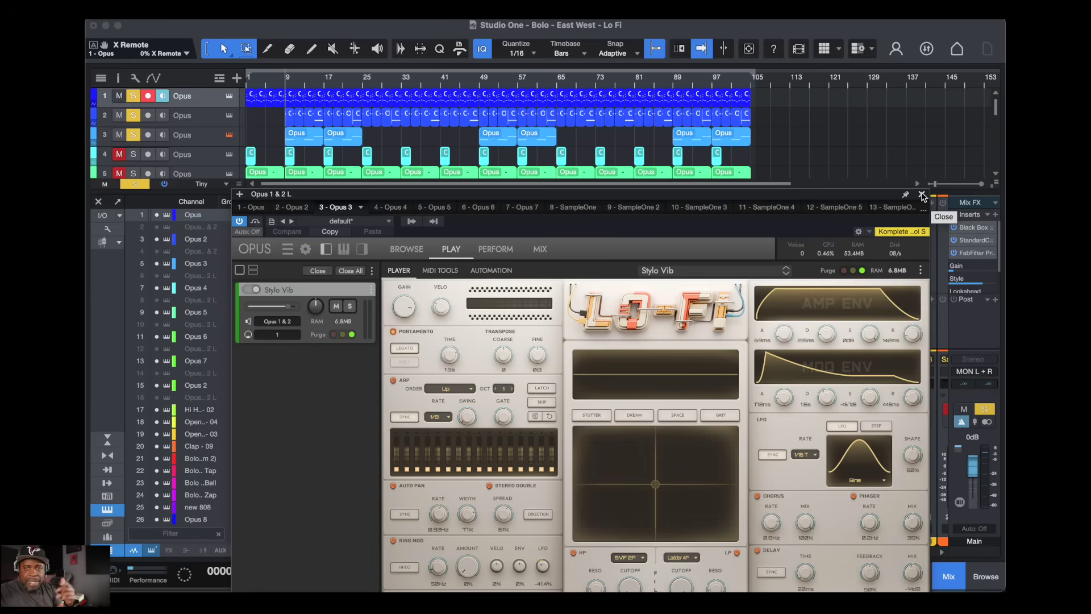
{"action": "left_click", "coordinate": [922, 196]}
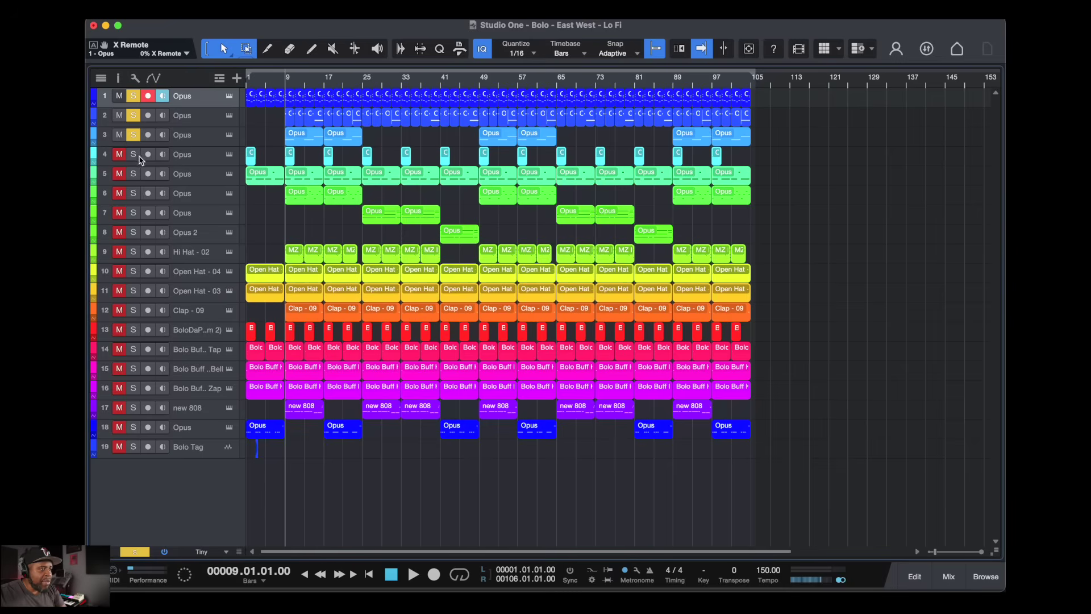
Solo and arm track 4, view its Opus instrument, and play the four soloed tracks together from bar 9
{"action": "left_click", "coordinate": [133, 155]}
{"action": "left_click", "coordinate": [229, 155]}
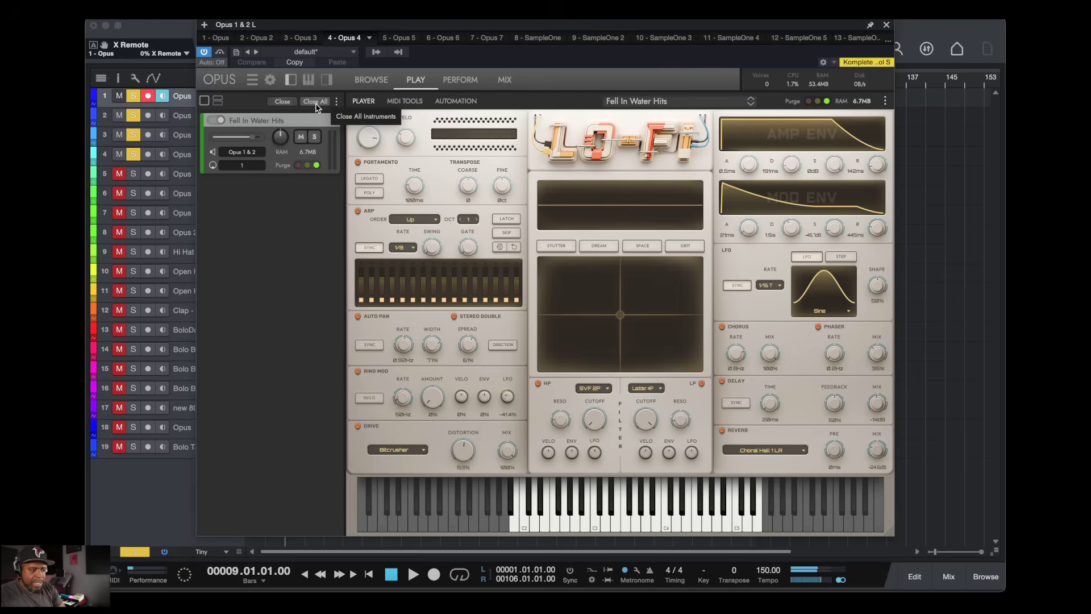
{"action": "left_click", "coordinate": [183, 155]}
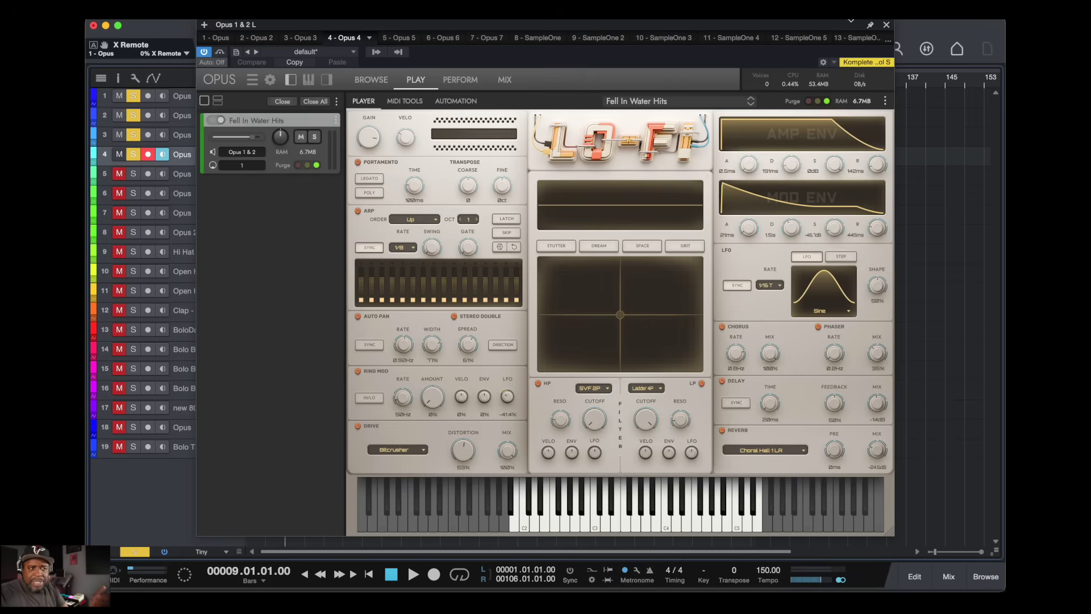
{"action": "left_click", "coordinate": [886, 26]}
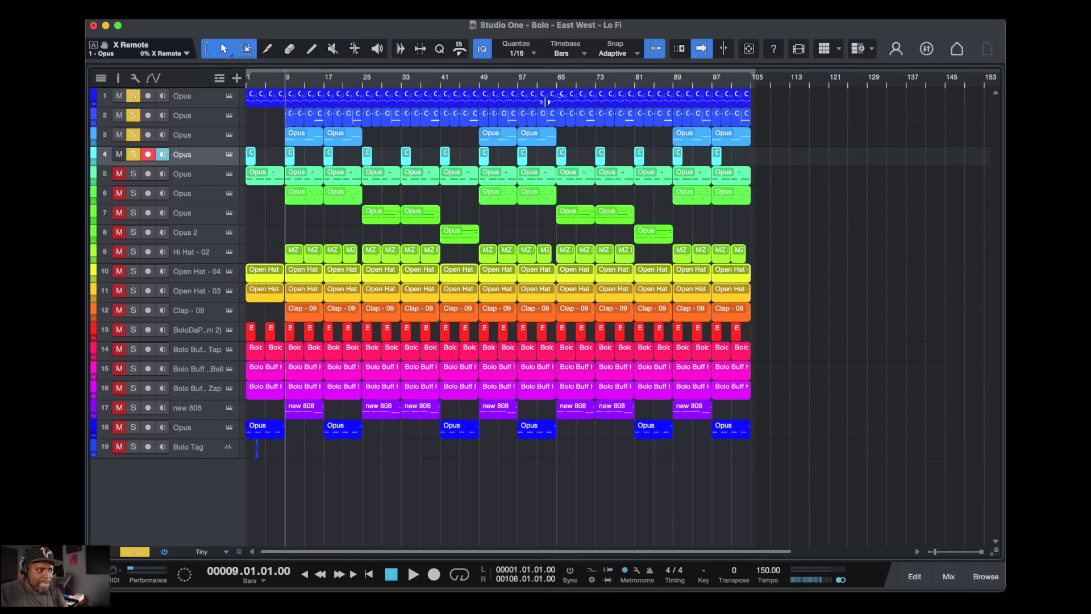
{"action": "key", "text": "space"}
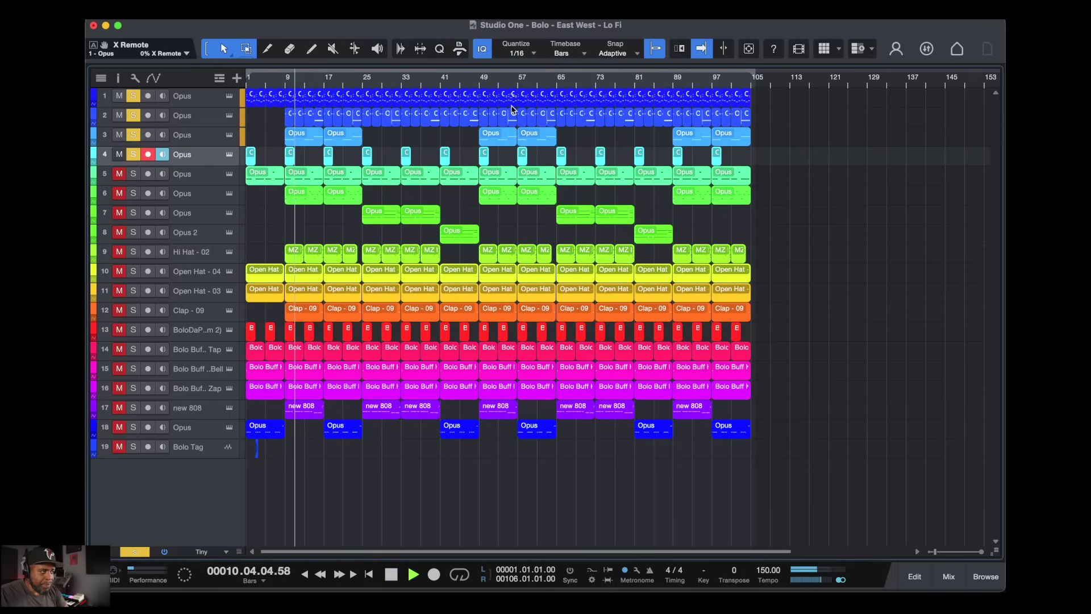
{"action": "key", "text": "space"}
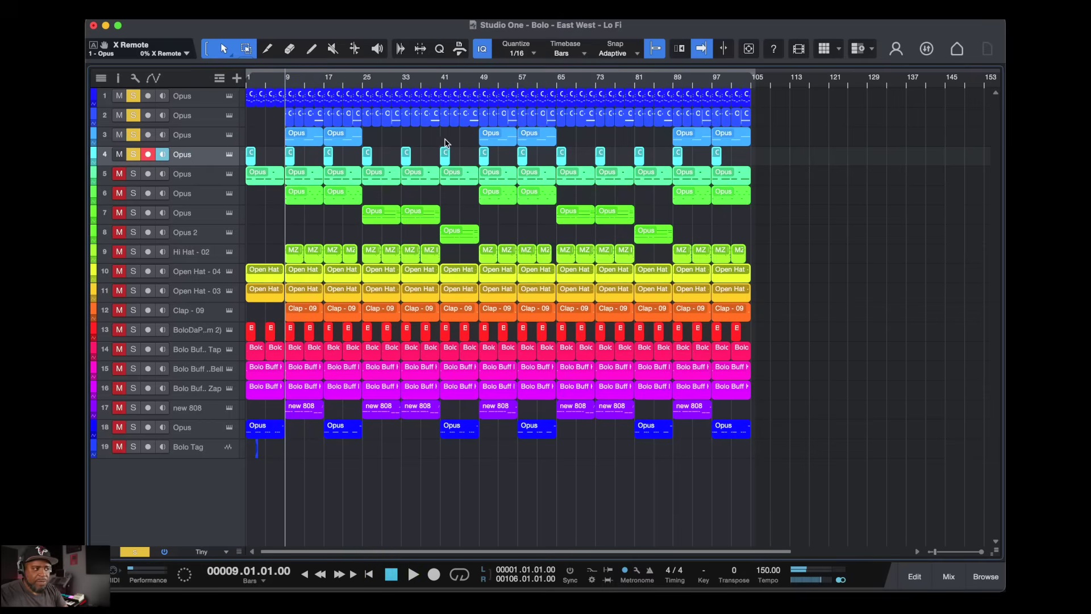
Solo track 5, view the mixer effects in its Opus instrument, and play the five soloed tracks together from bar 9
{"action": "left_click", "coordinate": [133, 174]}
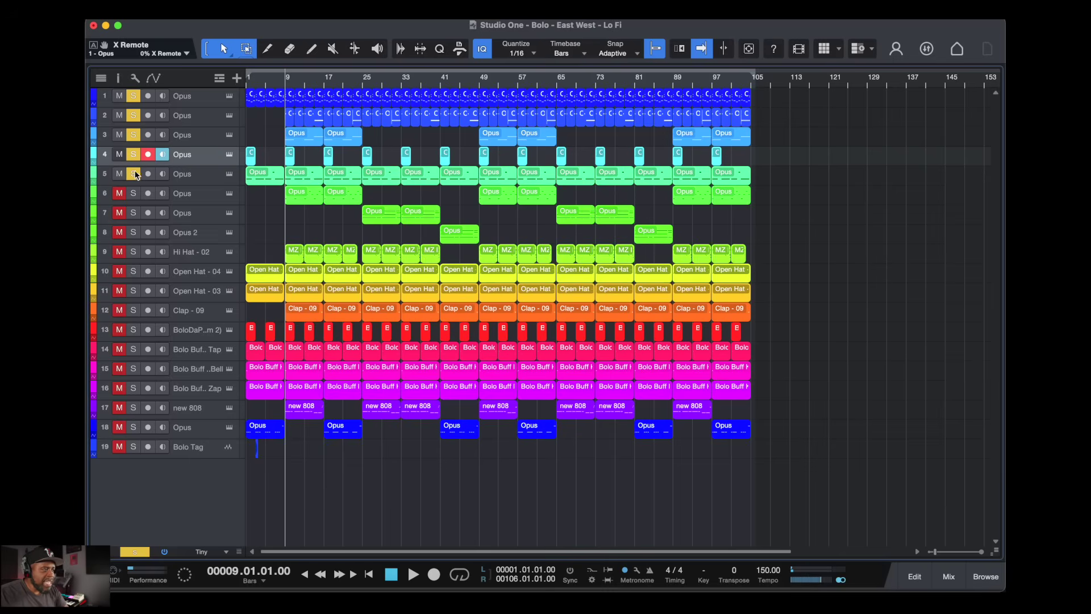
{"action": "left_click", "coordinate": [206, 177]}
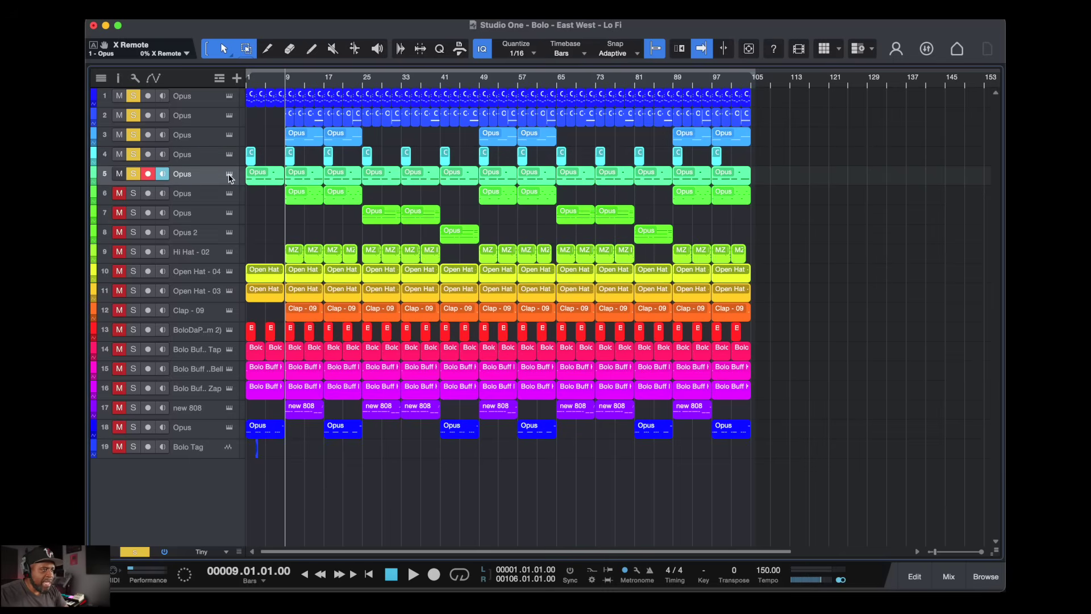
{"action": "left_click", "coordinate": [229, 178]}
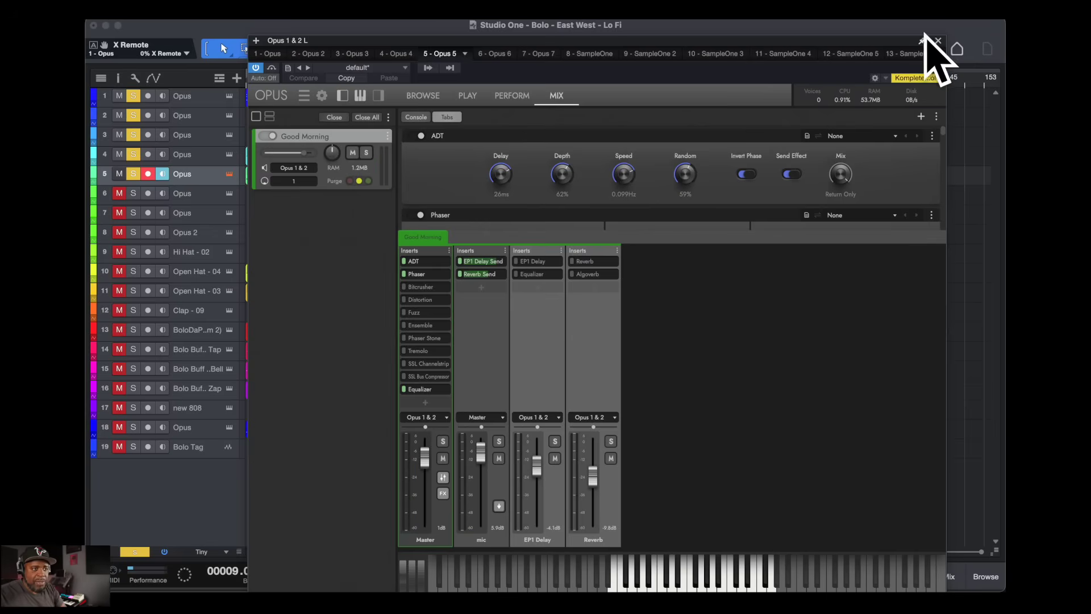
{"action": "left_click", "coordinate": [938, 42]}
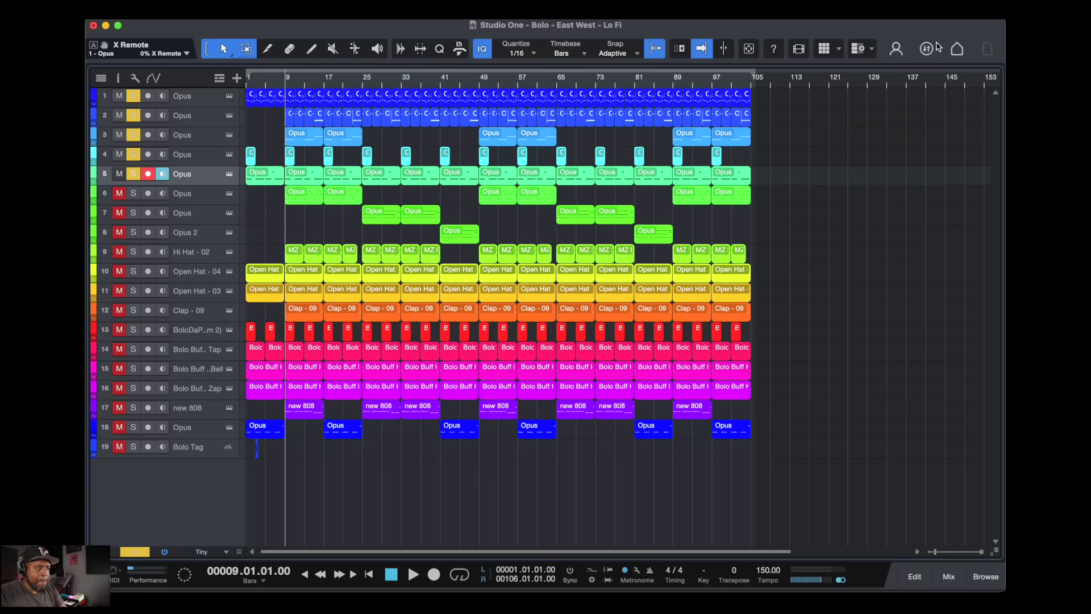
{"action": "key", "text": "space"}
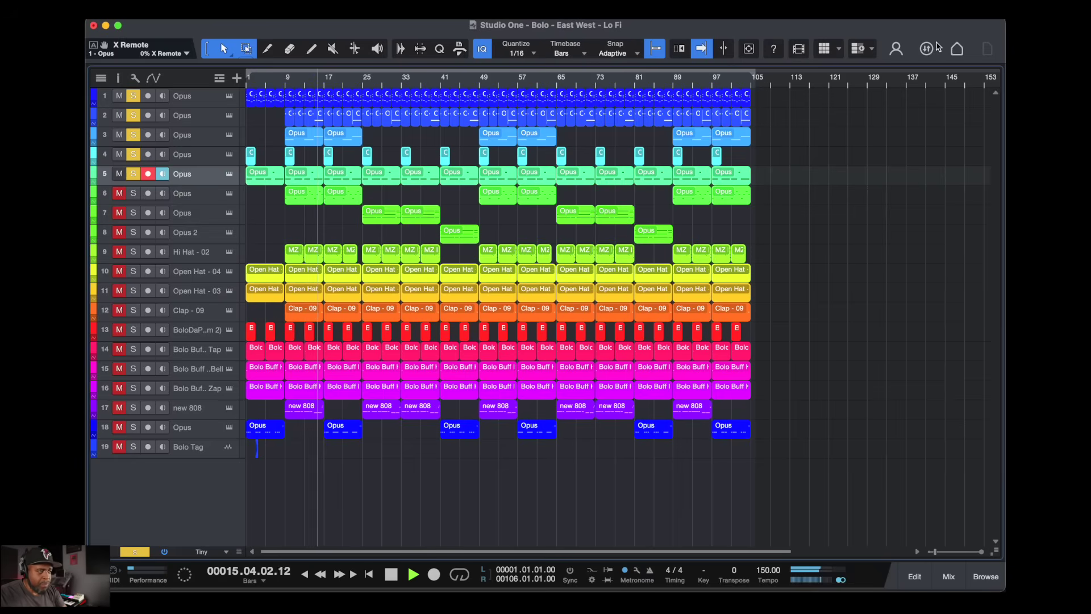
{"action": "key", "text": "space"}
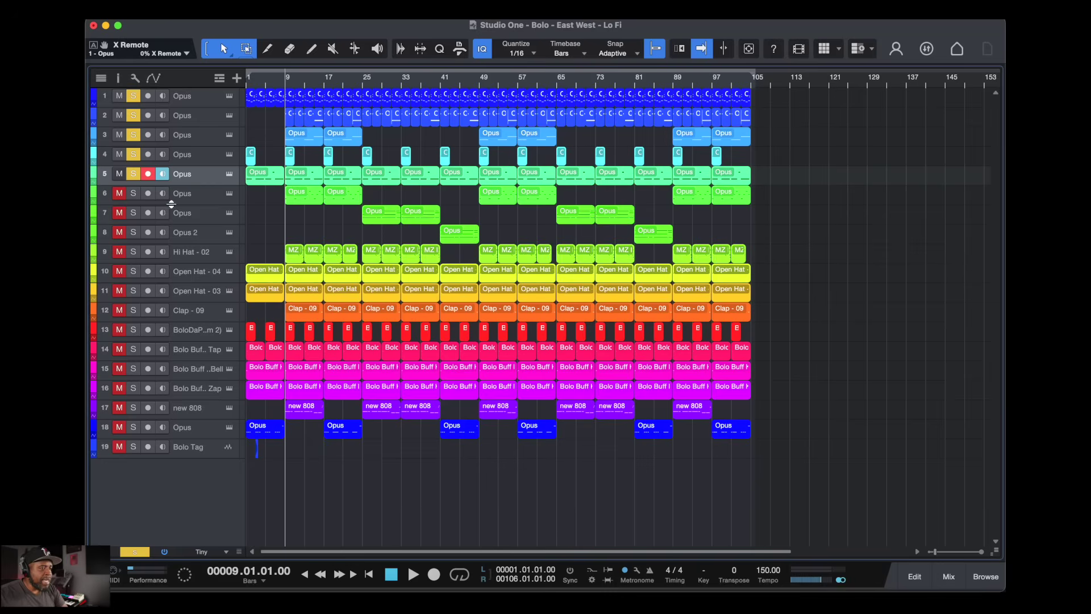
Solo track 6, open its Opus instrument clear of the upper tracks, and play the six soloed tracks together from bar 9
{"action": "left_click", "coordinate": [133, 194]}
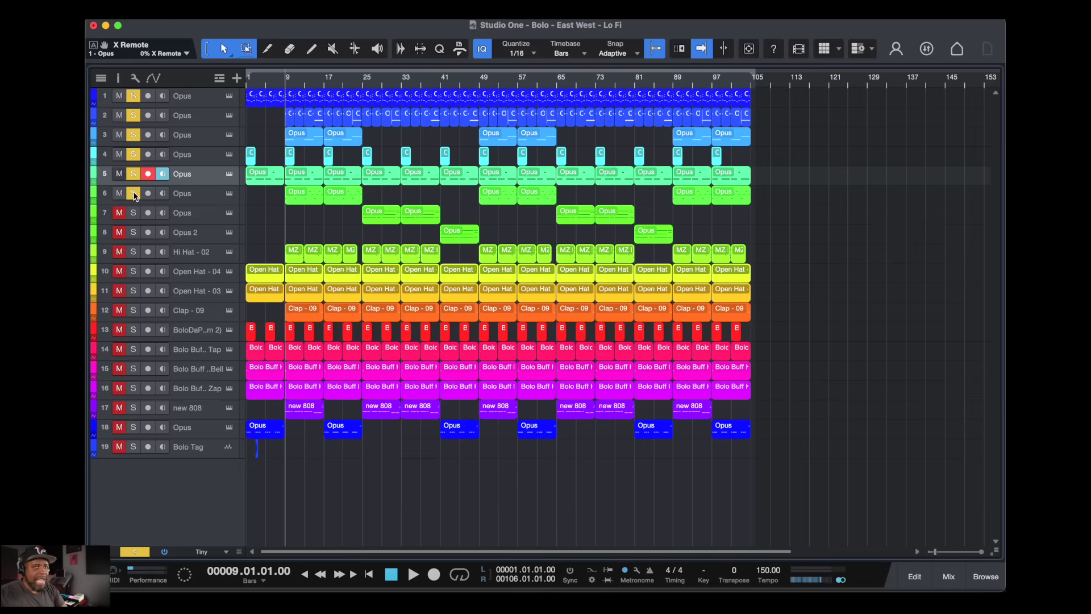
{"action": "left_click", "coordinate": [199, 195]}
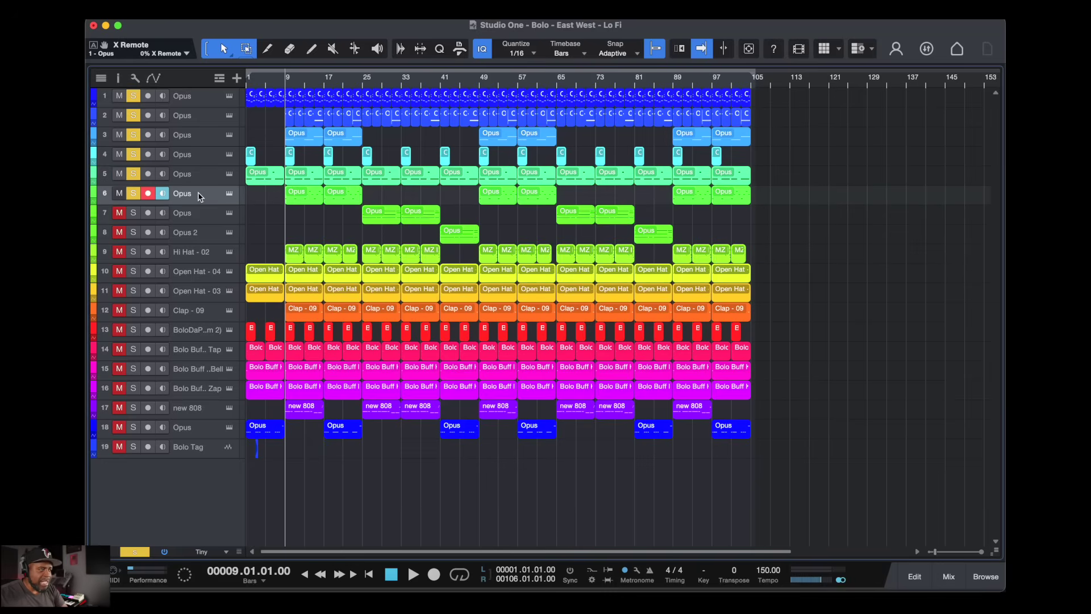
{"action": "left_click", "coordinate": [229, 193]}
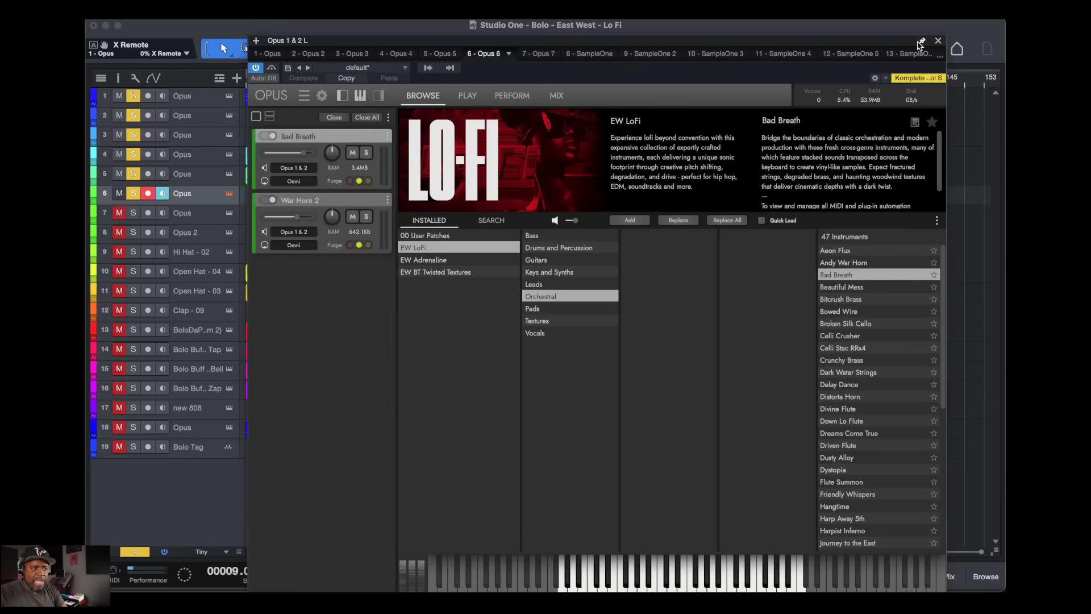
{"action": "left_click_drag", "start_coordinate": [896, 48], "coordinate": [804, 229]}
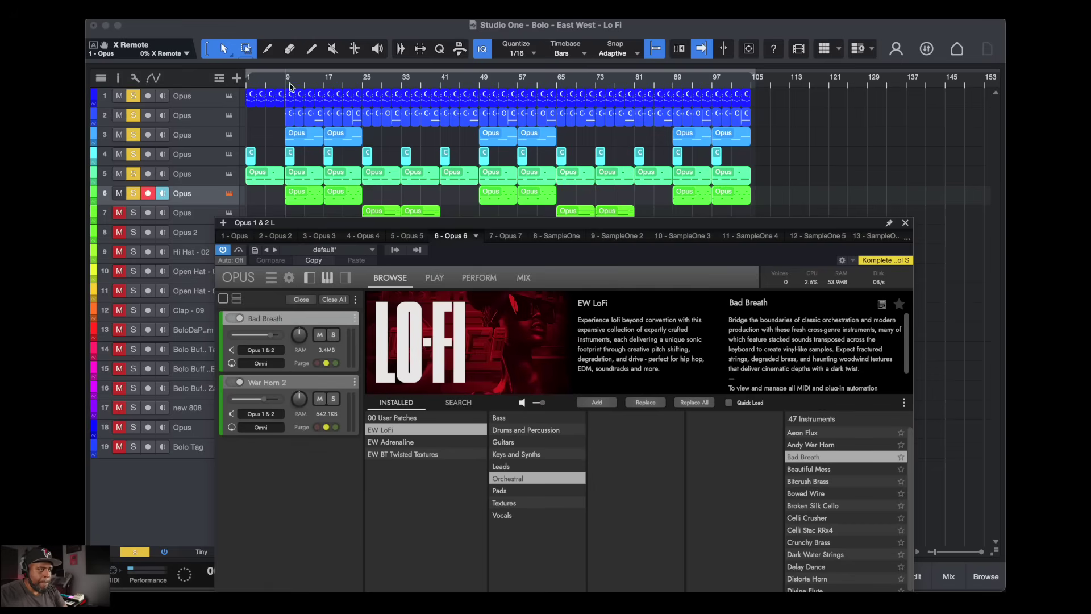
{"action": "key", "text": "space"}
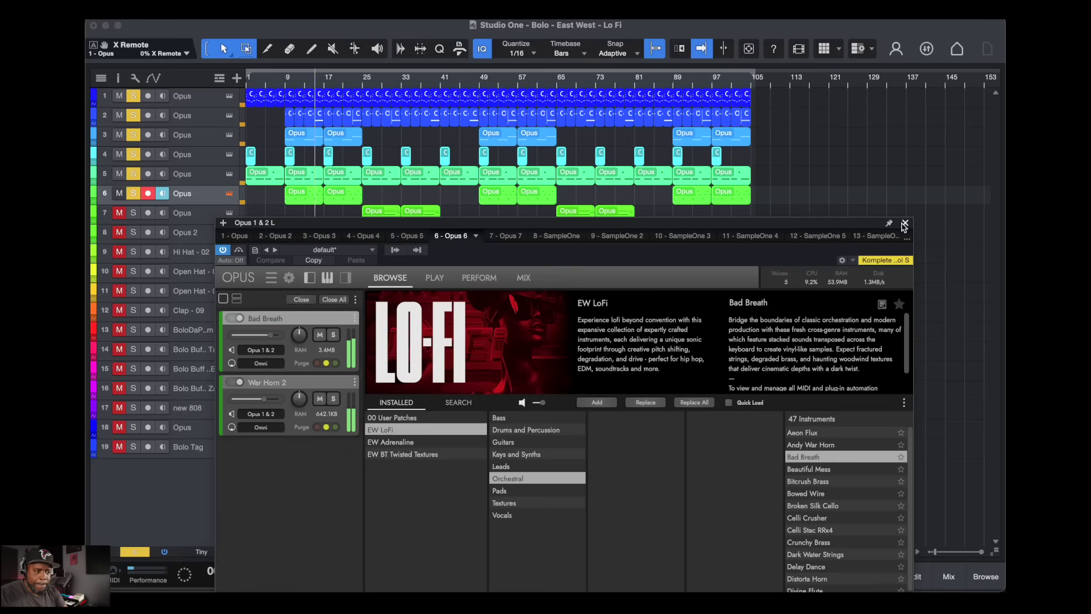
{"action": "key", "text": "space"}
Unmute and solo track 7 with its Opus instrument shown below the track, and play the soloed tracks from bar 25
{"action": "left_click_drag", "start_coordinate": [816, 225], "coordinate": [859, 272]}
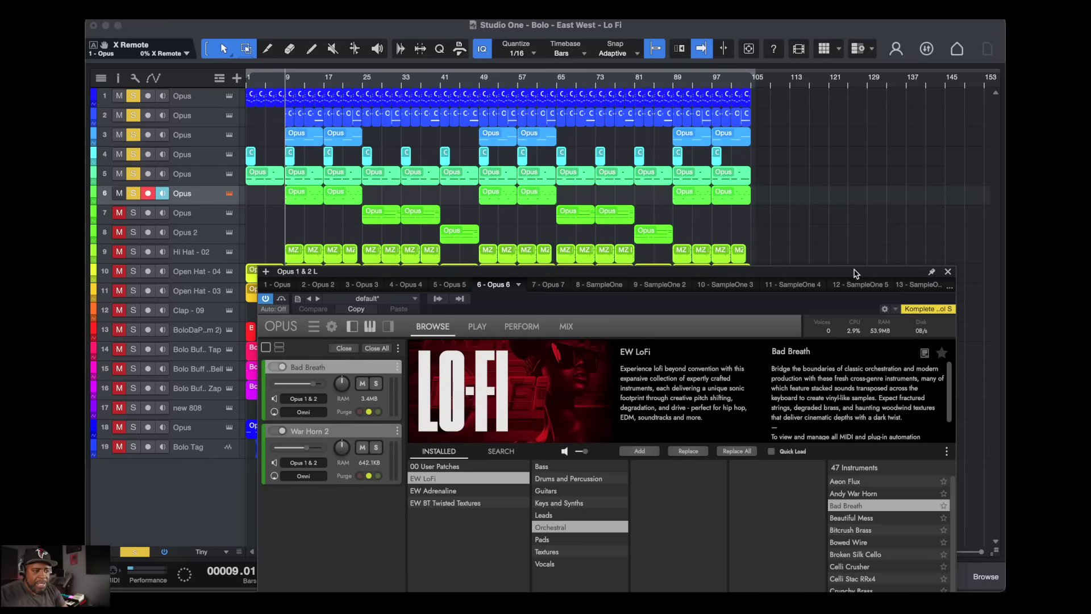
{"action": "left_click_drag", "start_coordinate": [854, 273], "coordinate": [867, 263]}
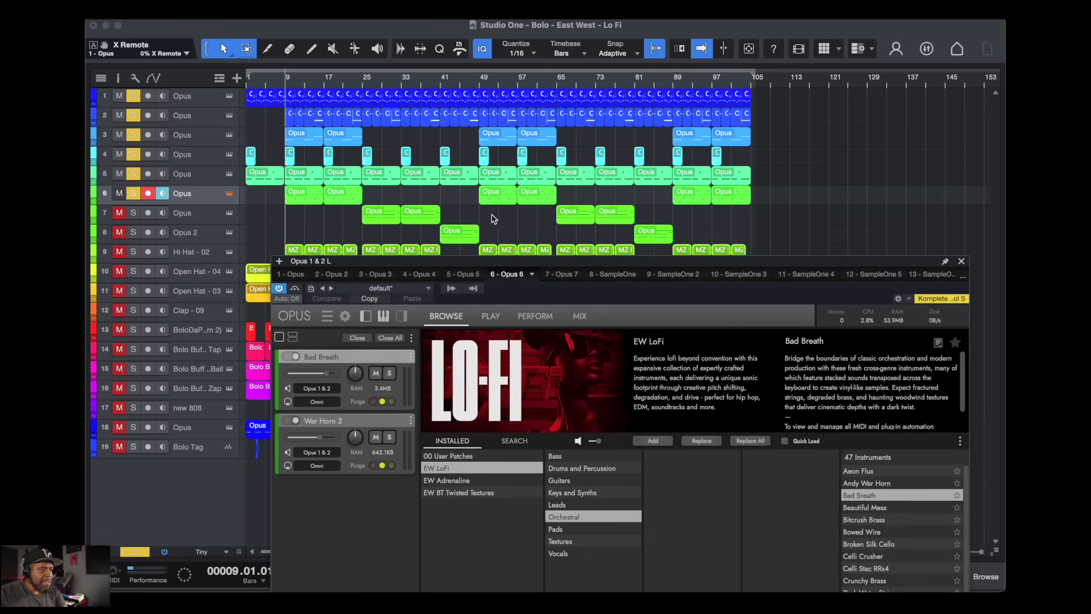
{"action": "left_click", "coordinate": [364, 84]}
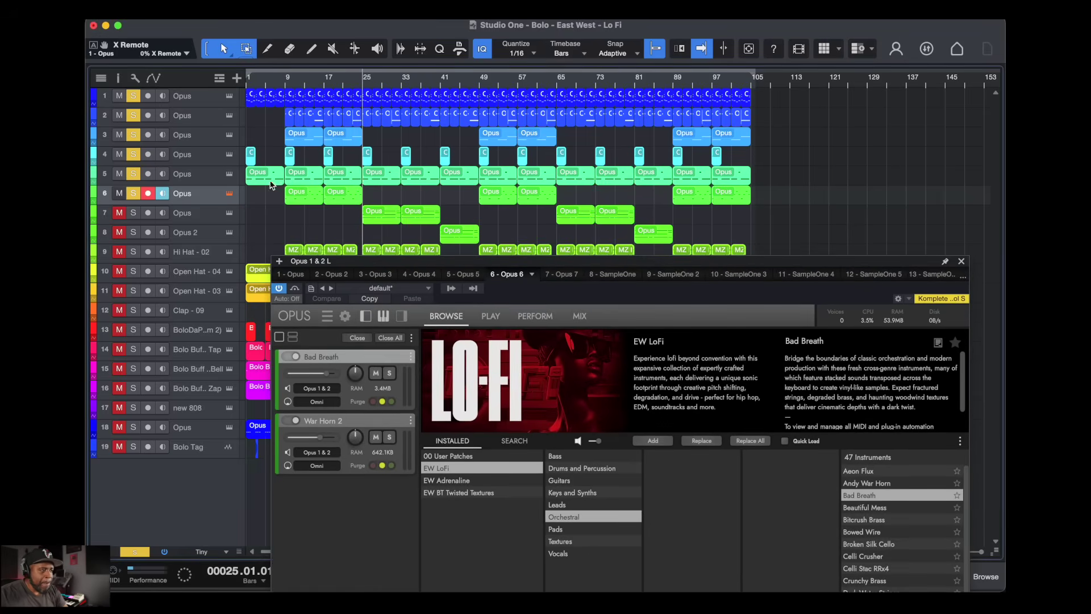
{"action": "left_click", "coordinate": [204, 219]}
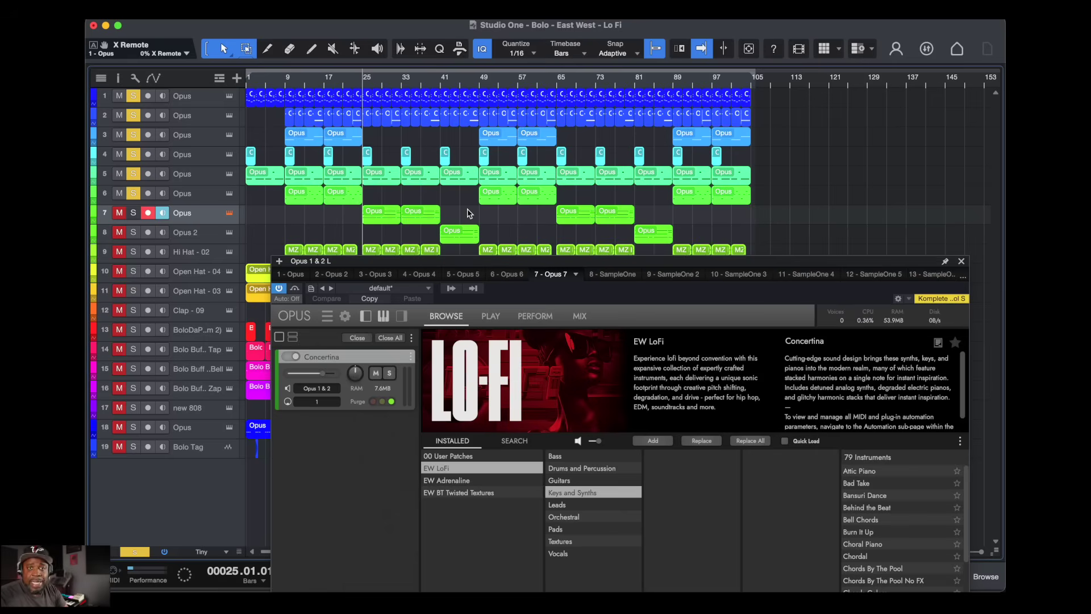
{"action": "left_click", "coordinate": [120, 213]}
{"action": "left_click", "coordinate": [132, 212]}
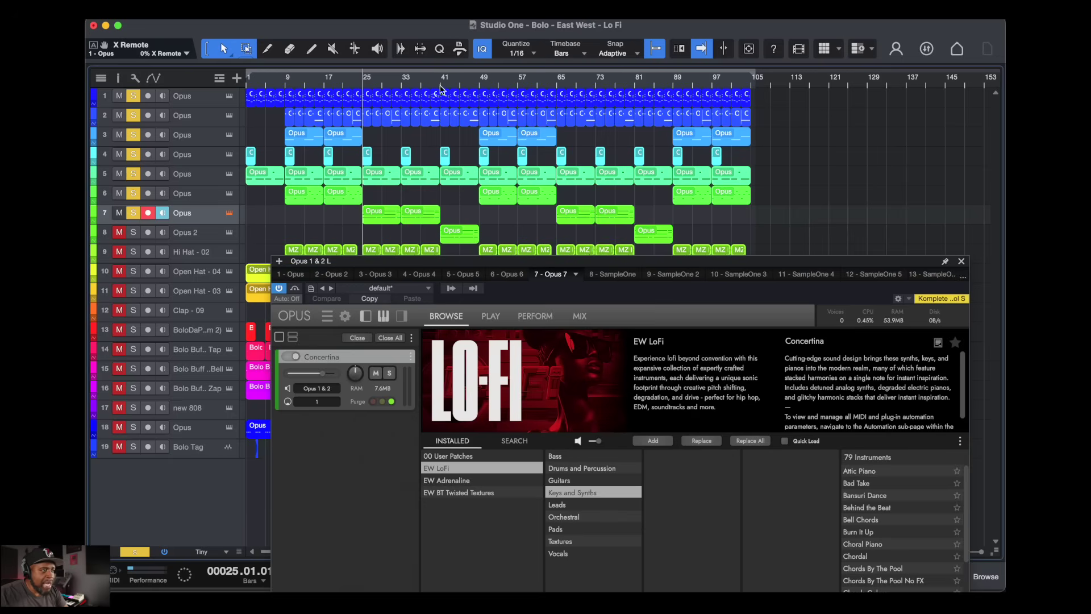
{"action": "key", "text": "space"}
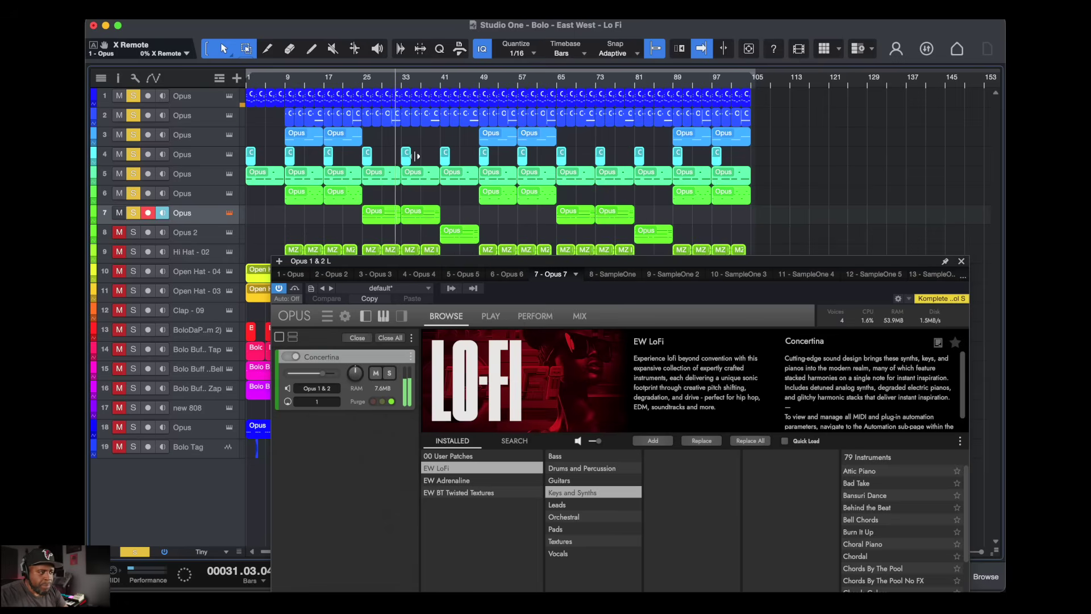
{"action": "key", "text": "space"}
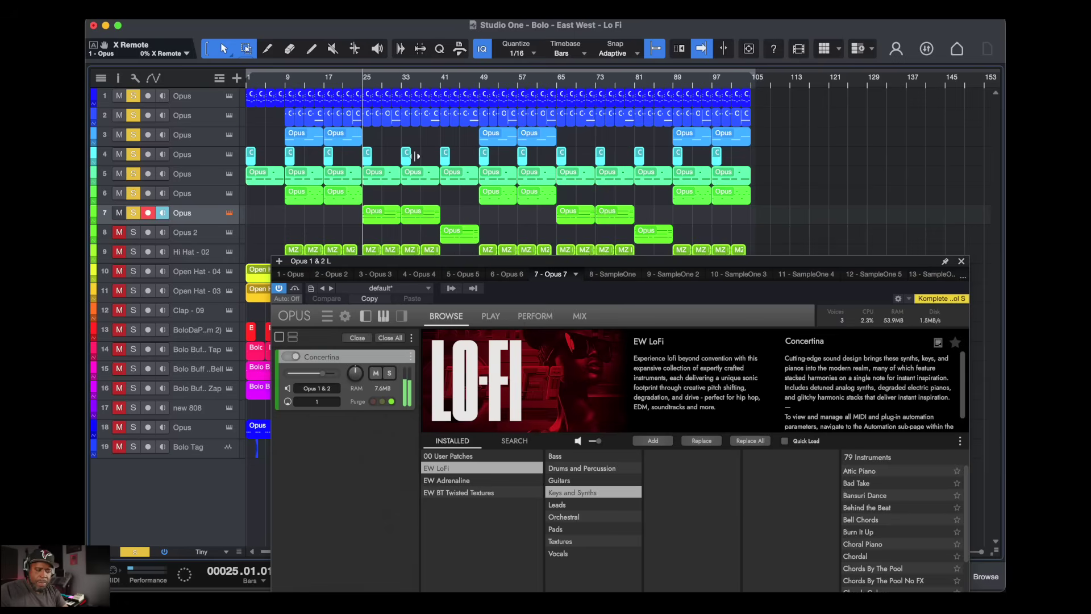
Solo and arm track 8 instead of track 7, play the soloed tracks from bar 41, and close the Opus window
{"action": "left_click", "coordinate": [440, 83]}
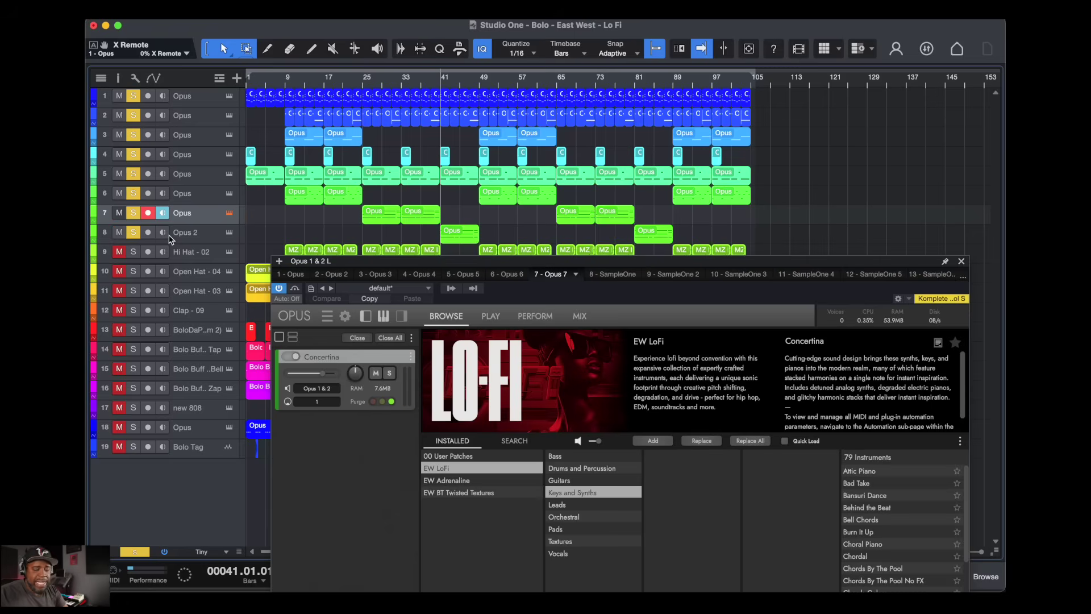
{"action": "left_click", "coordinate": [148, 233]}
{"action": "left_click", "coordinate": [149, 213]}
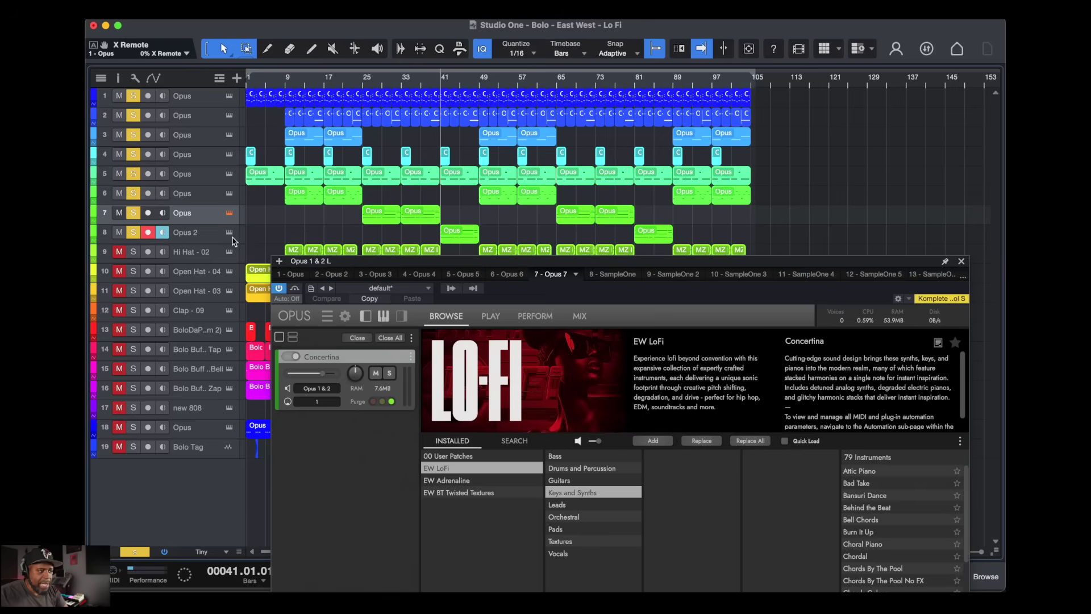
{"action": "key", "text": "space"}
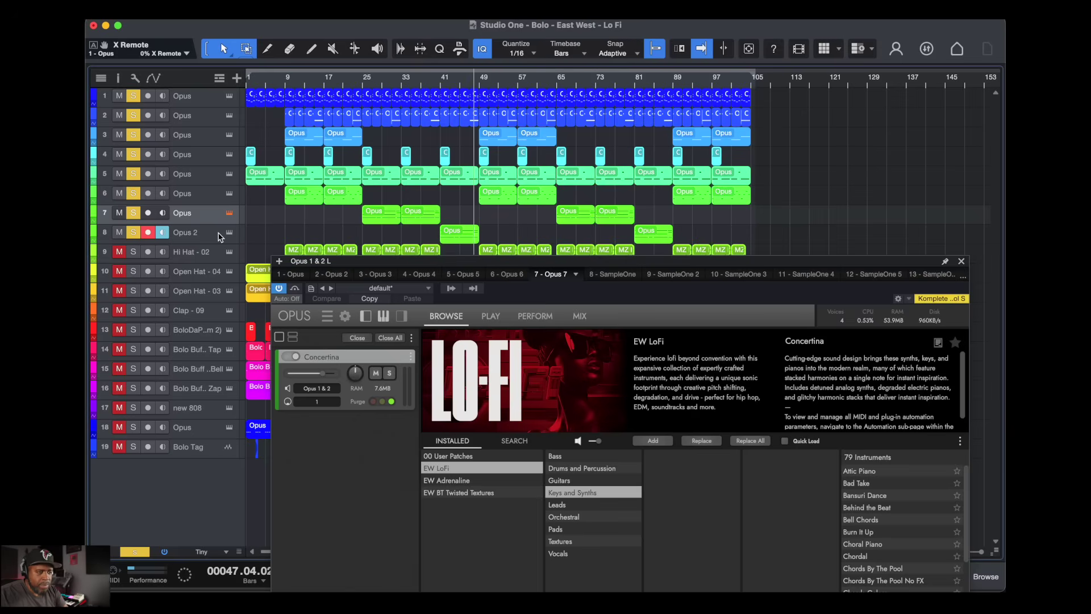
{"action": "key", "text": "space"}
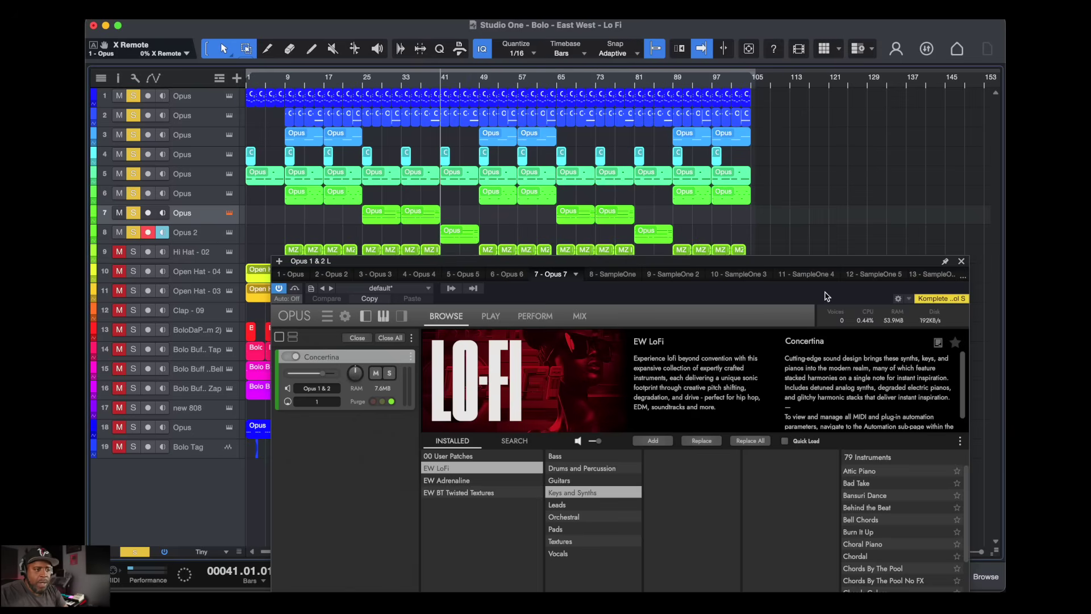
{"action": "left_click", "coordinate": [962, 260]}
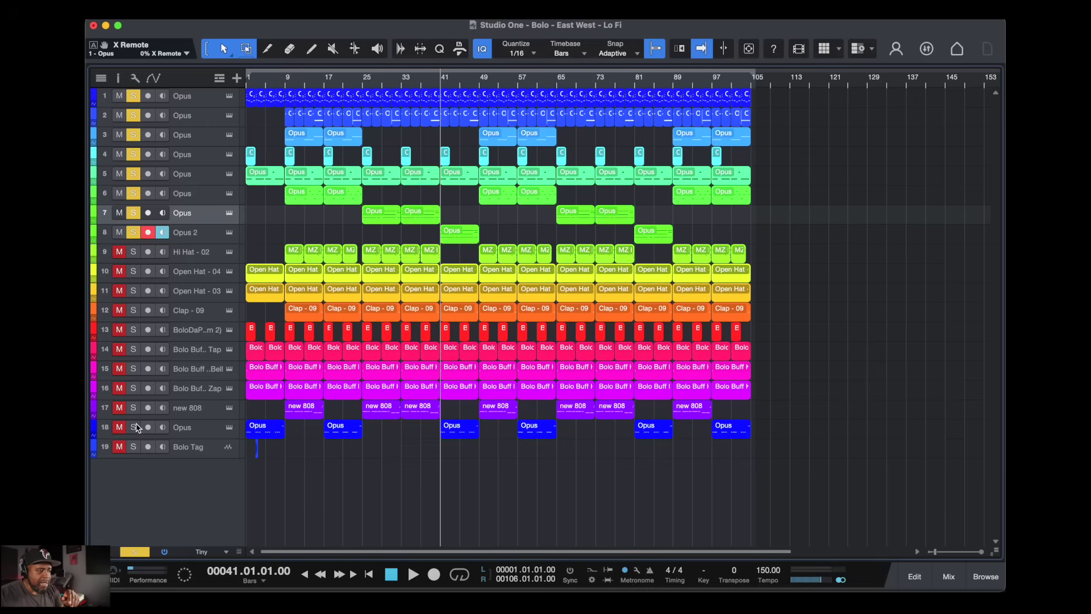
Solo track 18, view the bass patches in its Opus instrument, and play it with the other soloed tracks from bar 41
{"action": "left_click", "coordinate": [194, 427]}
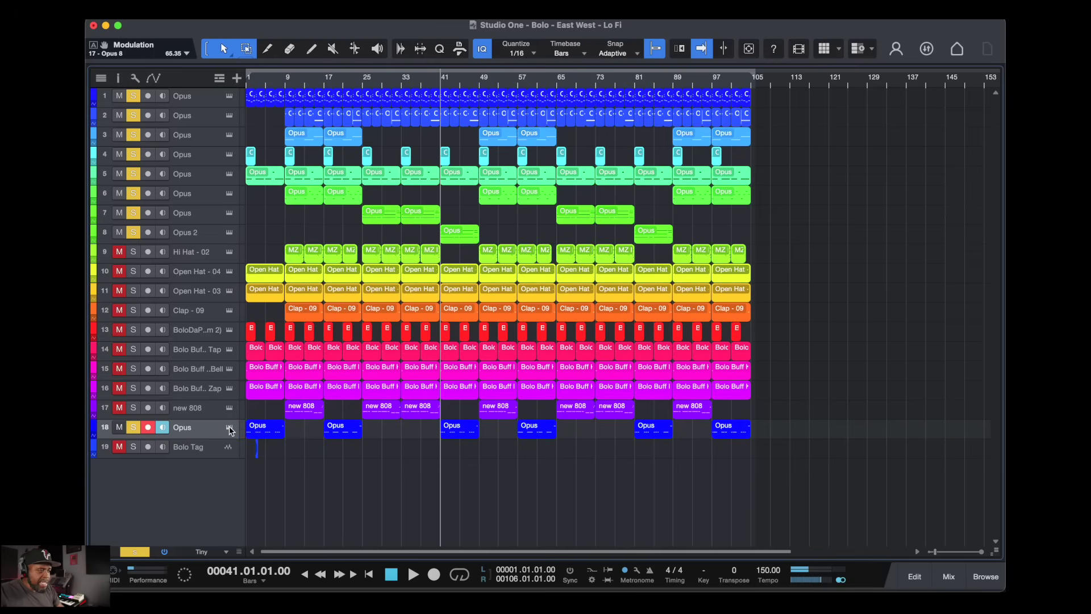
{"action": "left_click", "coordinate": [229, 428]}
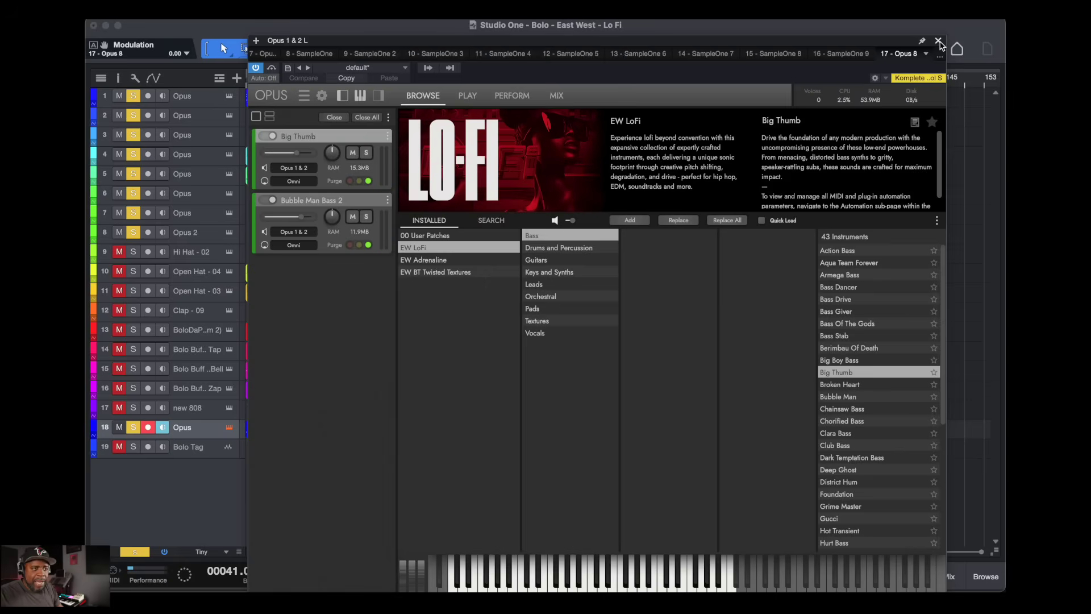
{"action": "left_click", "coordinate": [939, 42]}
{"action": "key", "text": "space"}
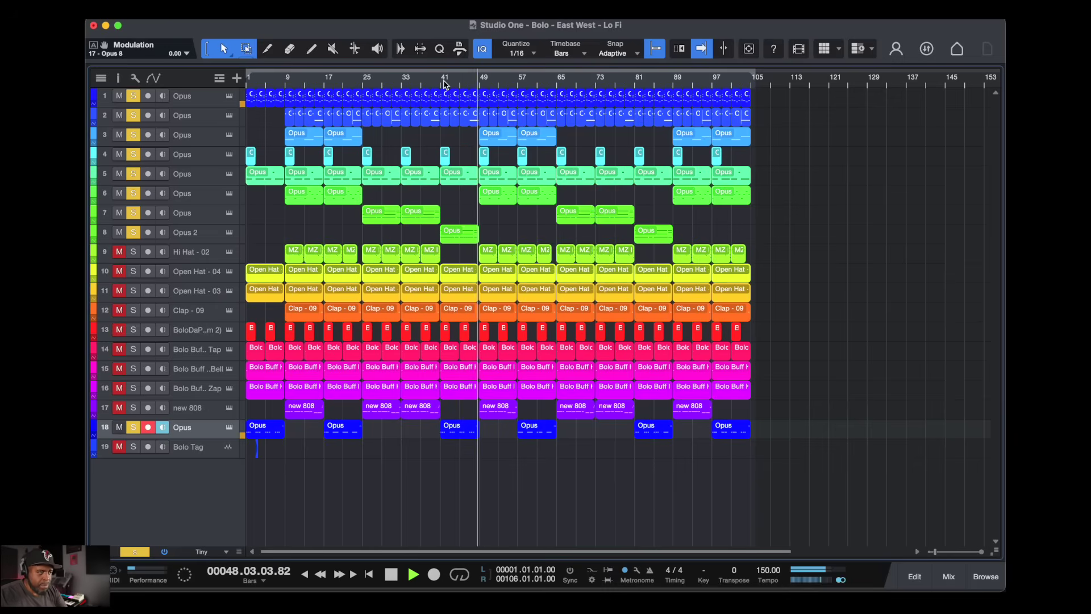
{"action": "key", "text": "space"}
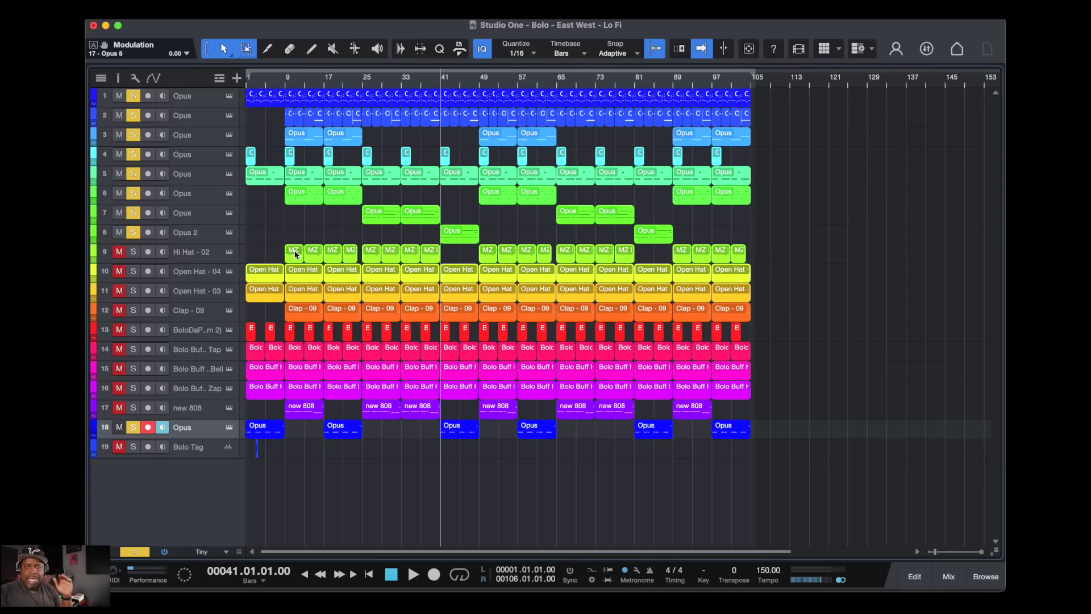
Disarm track 18, clear all solos and mutes, and play the full beat from bar 1
{"action": "left_click", "coordinate": [150, 426]}
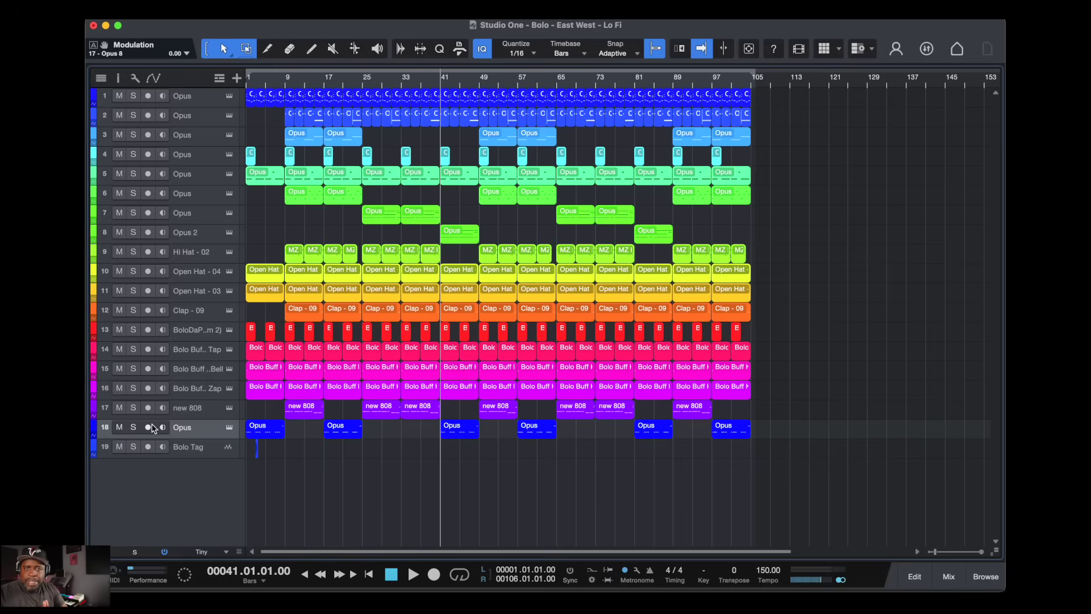
{"action": "key", "text": "space"}
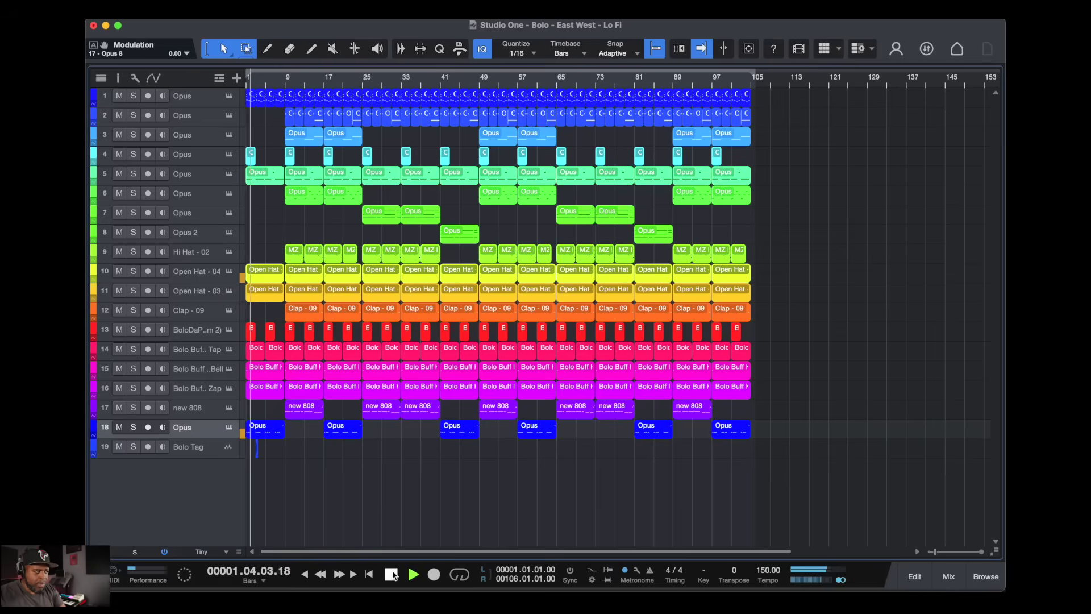